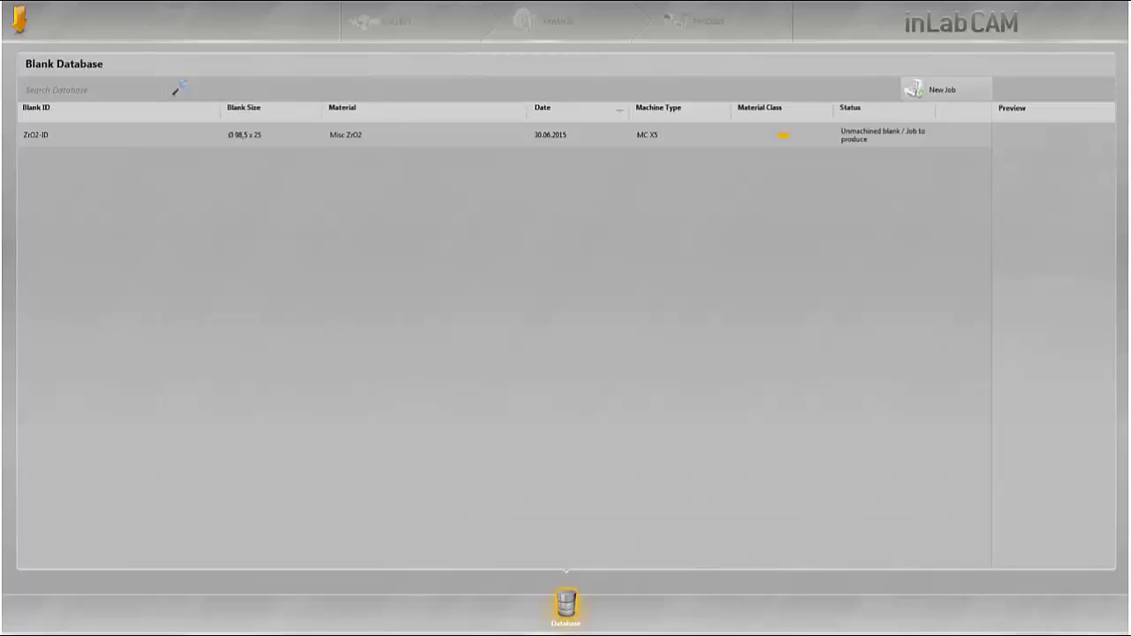
- Create a new job named New Job with MC X5 as the machine type
left_click(19, 19)
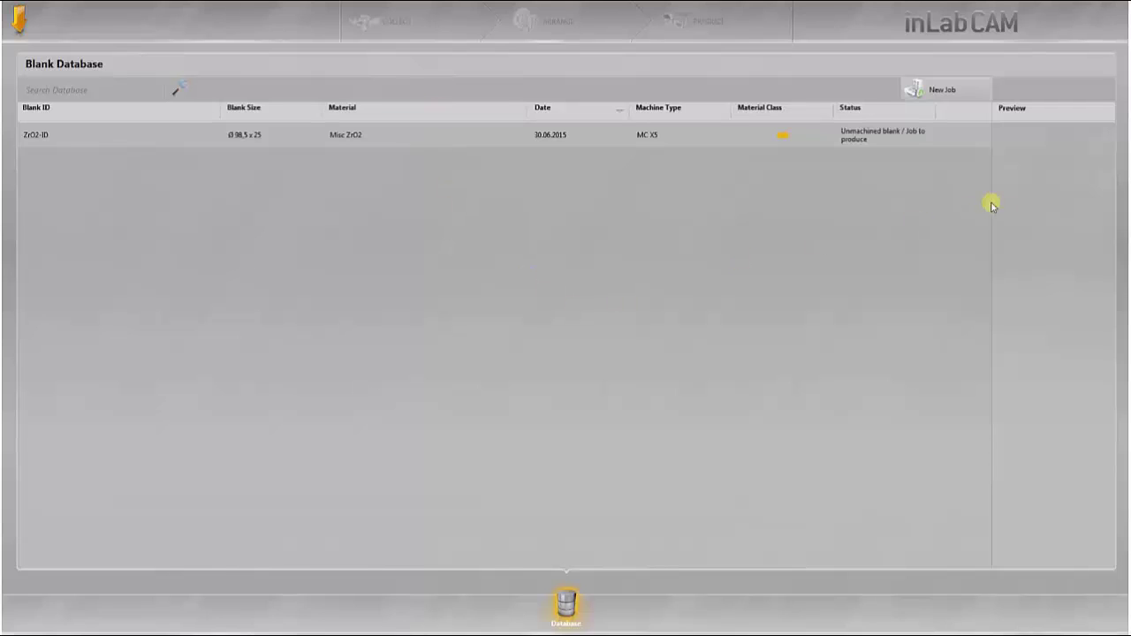
left_click(946, 92)
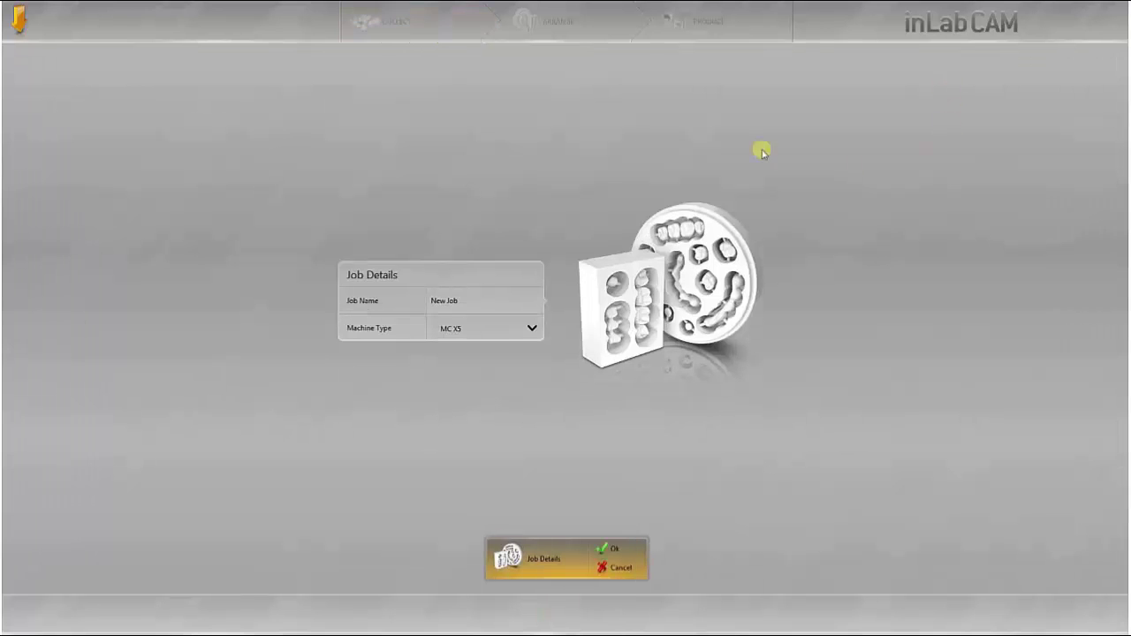
left_click_drag(475, 300, 424, 300)
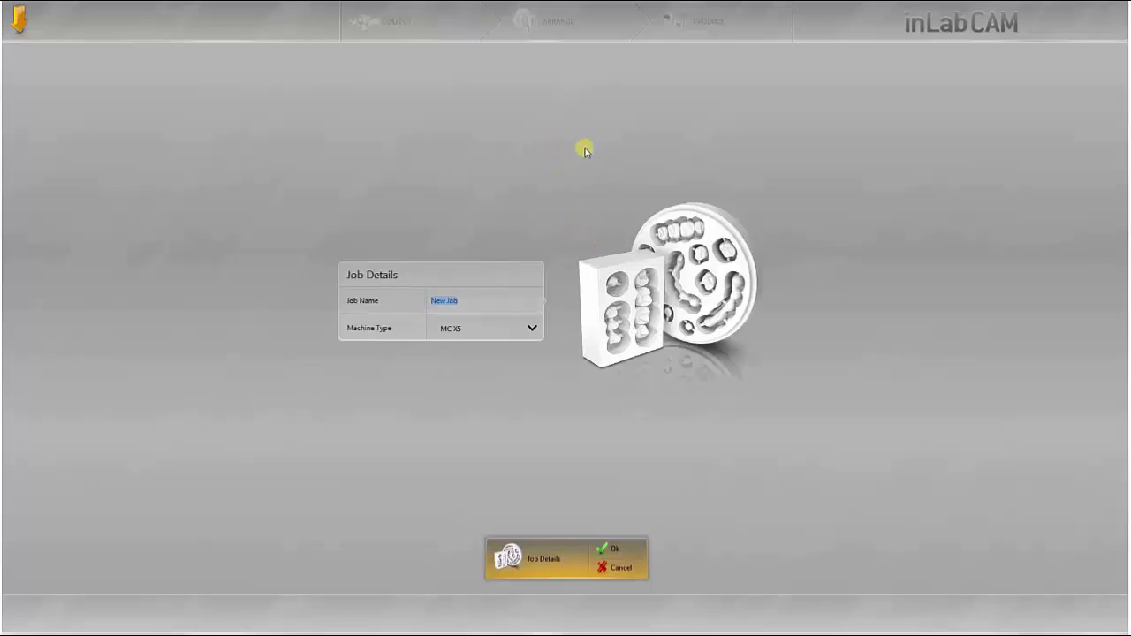
left_click(500, 331)
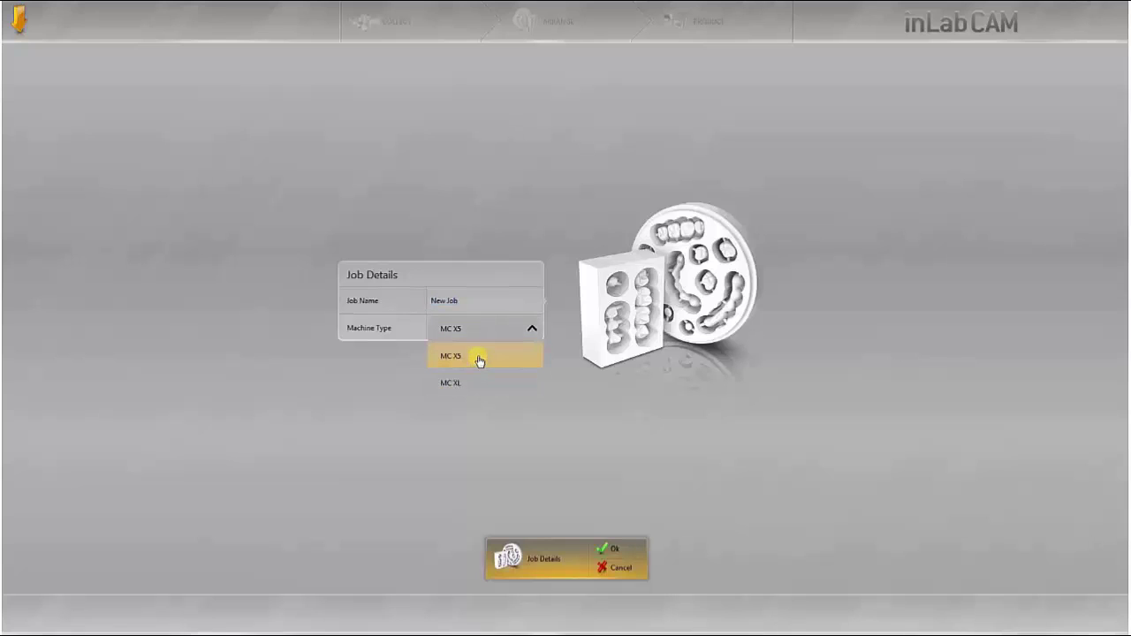
left_click(478, 358)
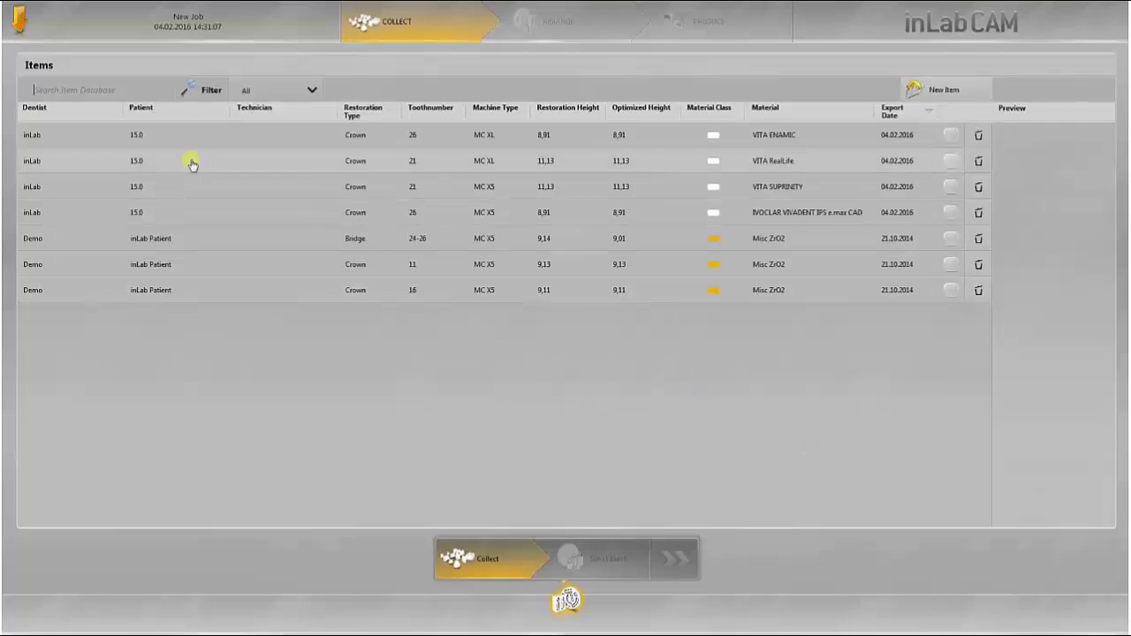
- List all items regardless of date, and collect the 24-26 bridge and the tooth 11 crown for the job
left_click(275, 91)
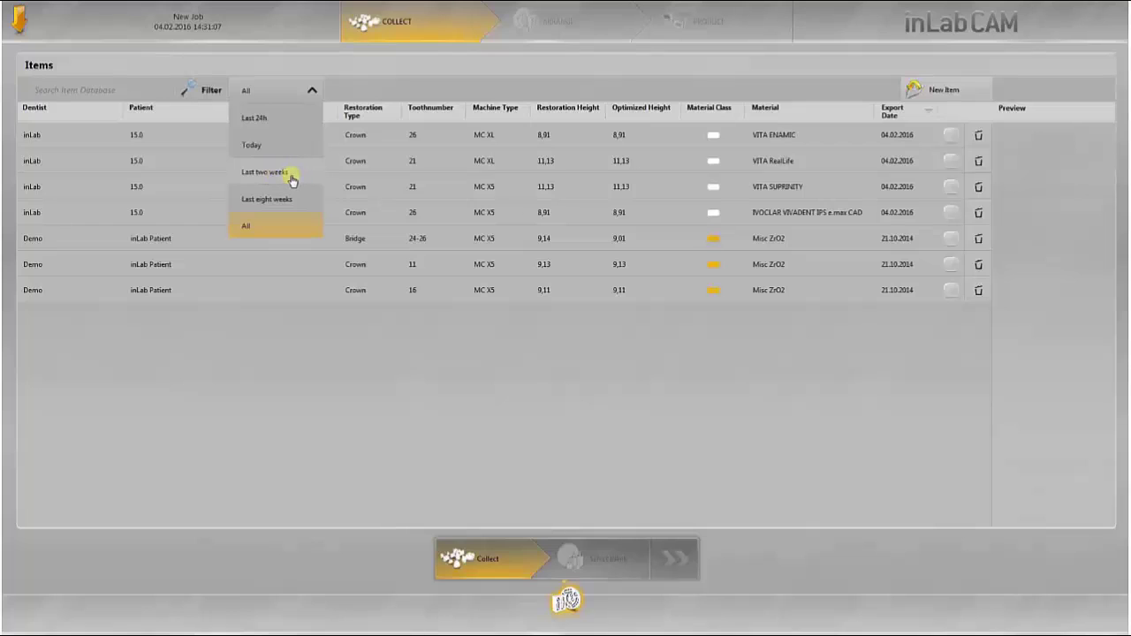
left_click(272, 228)
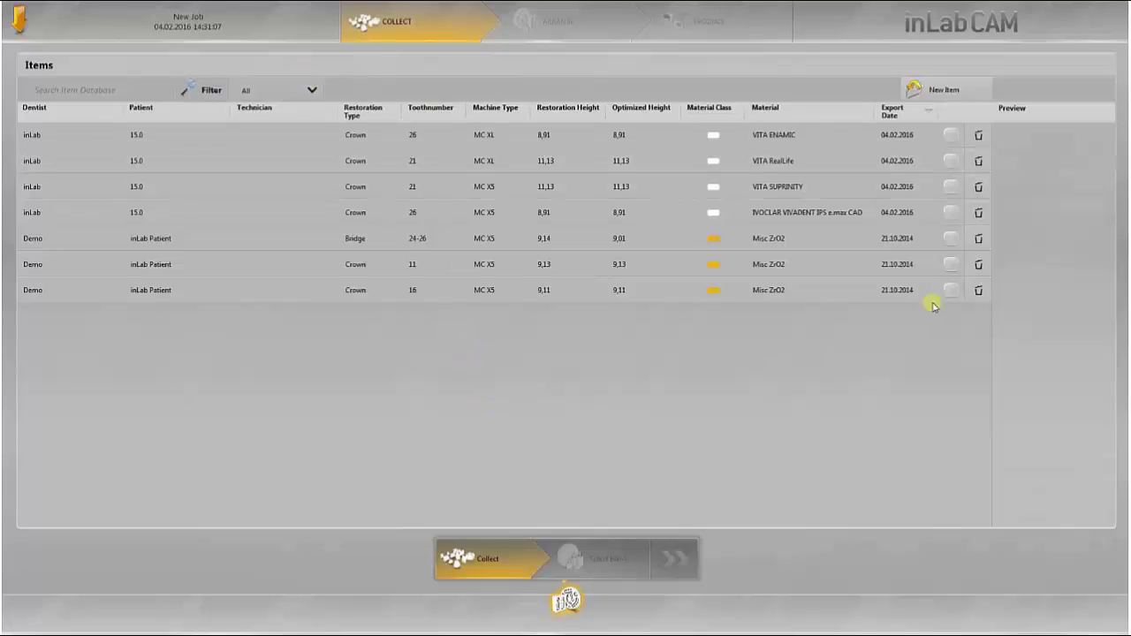
left_click(929, 240)
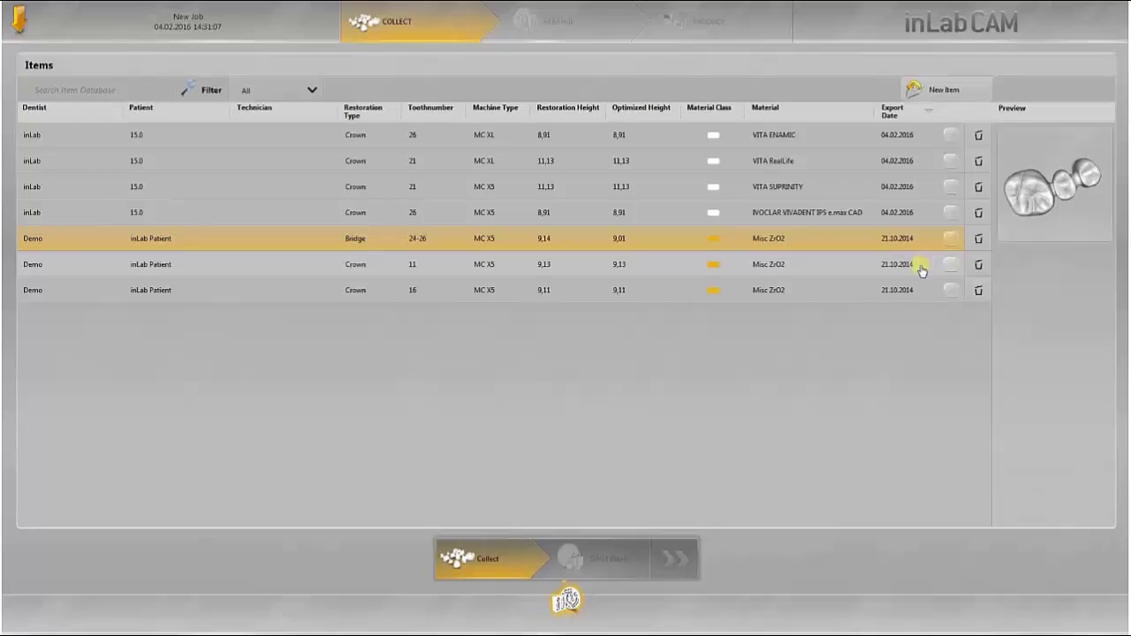
left_click(923, 263)
left_click(951, 240)
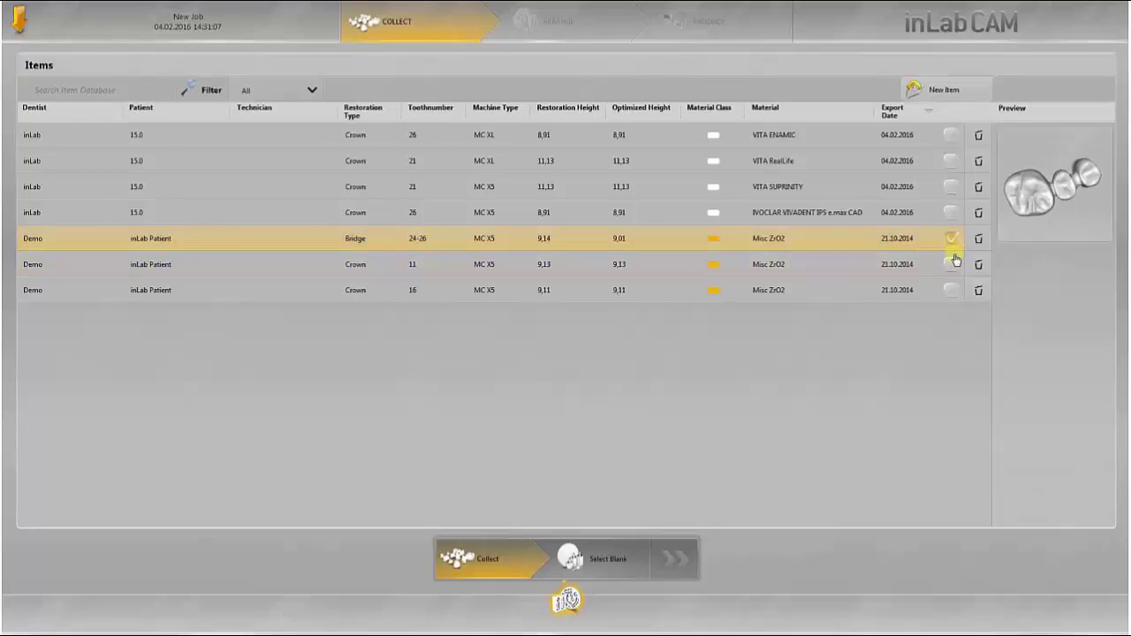
left_click(951, 266)
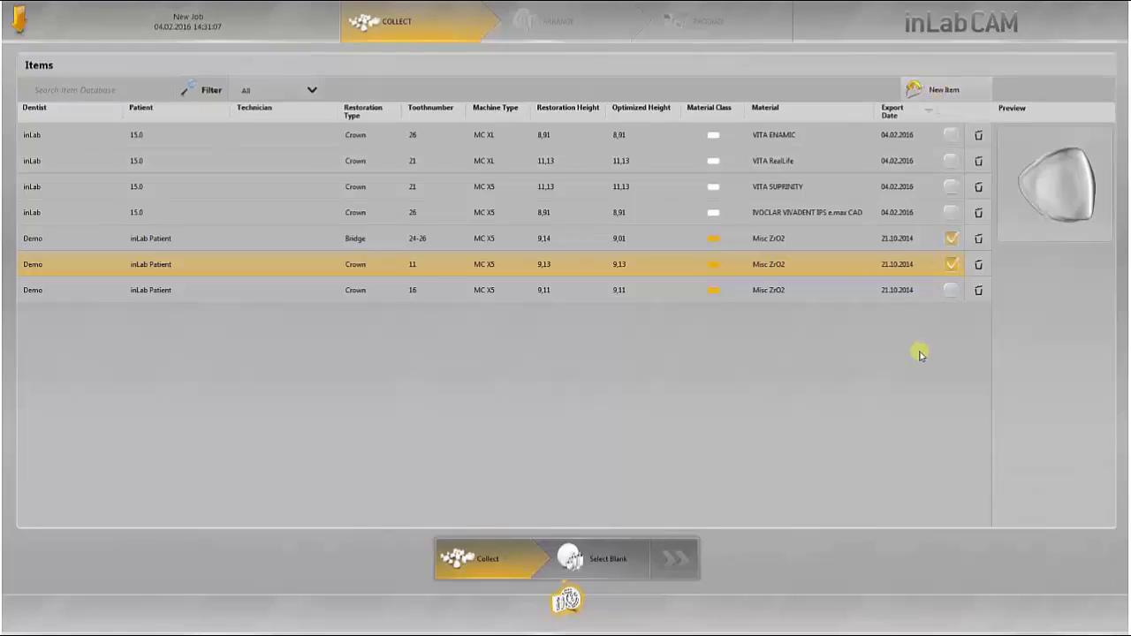
- Add a new blank to the blank database: manufacturer SIRONA, material inCoris TZI, size Ø 98,5 x 16
left_click(599, 555)
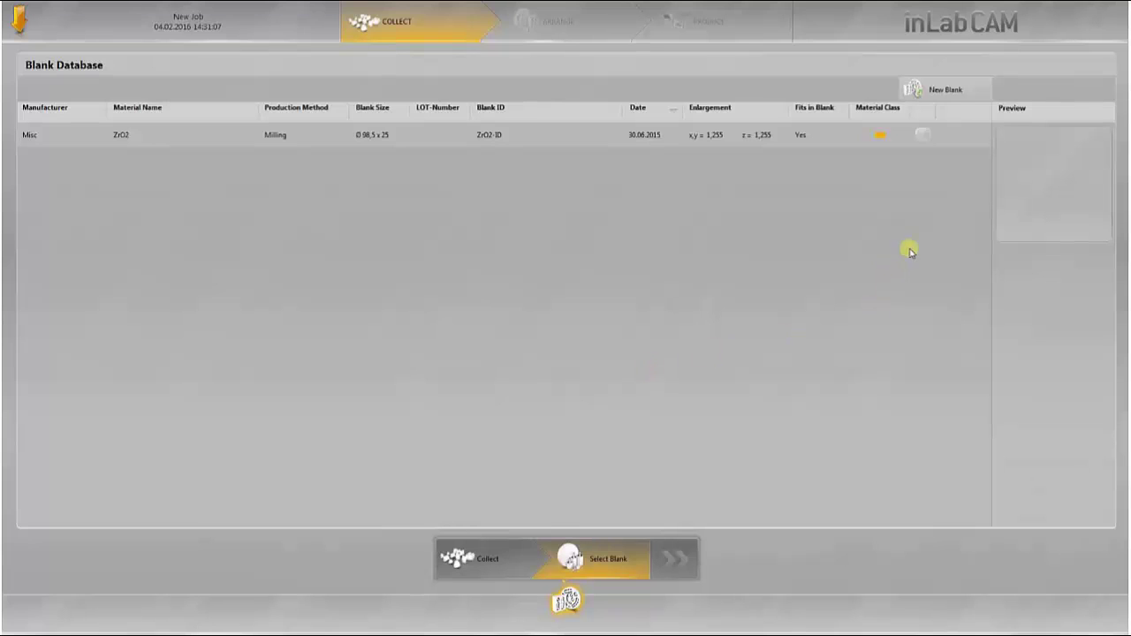
left_click(957, 90)
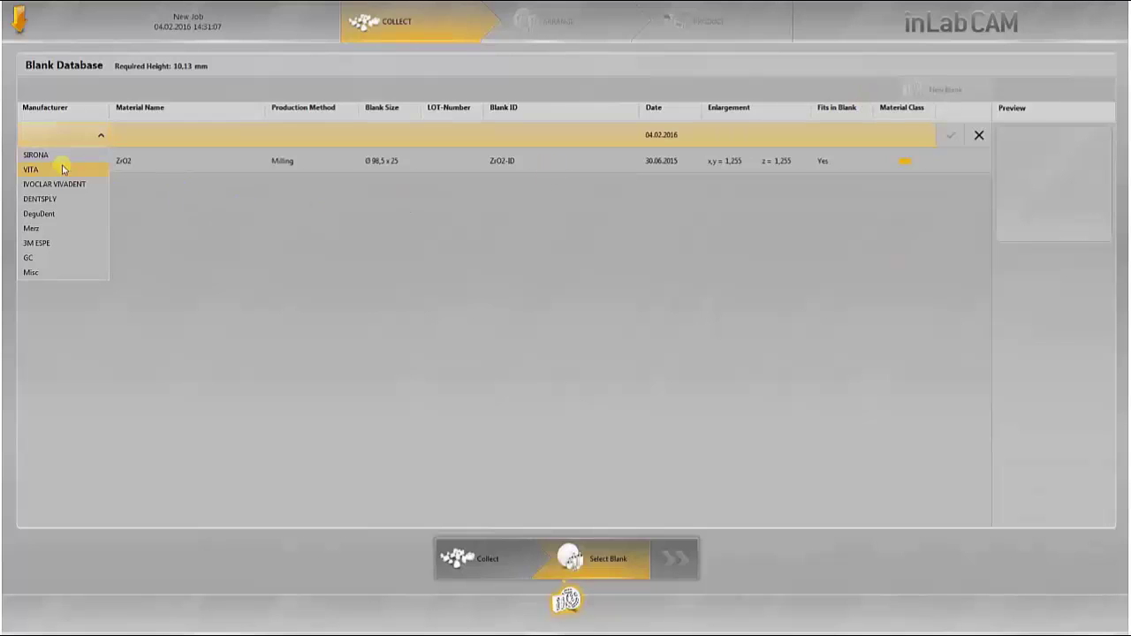
left_click(51, 157)
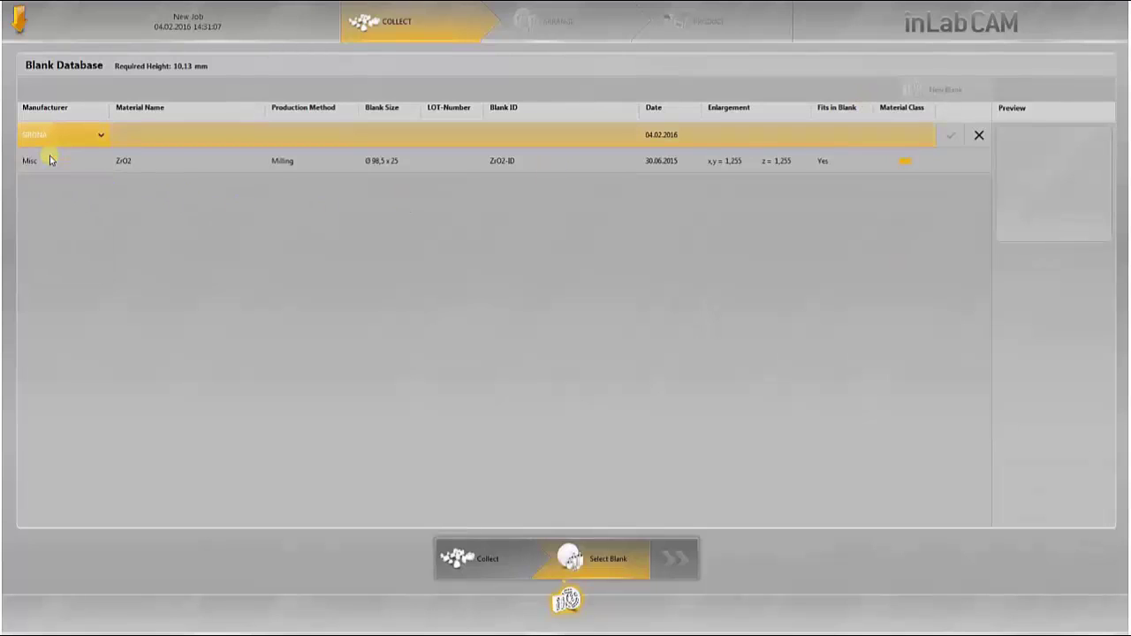
left_click(175, 139)
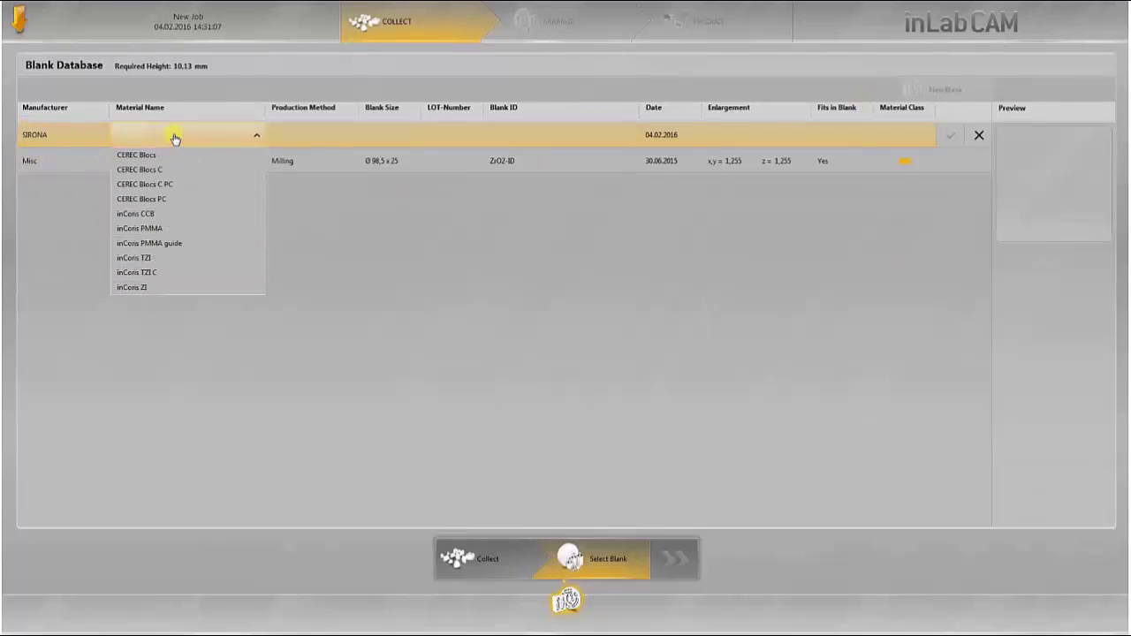
left_click(152, 257)
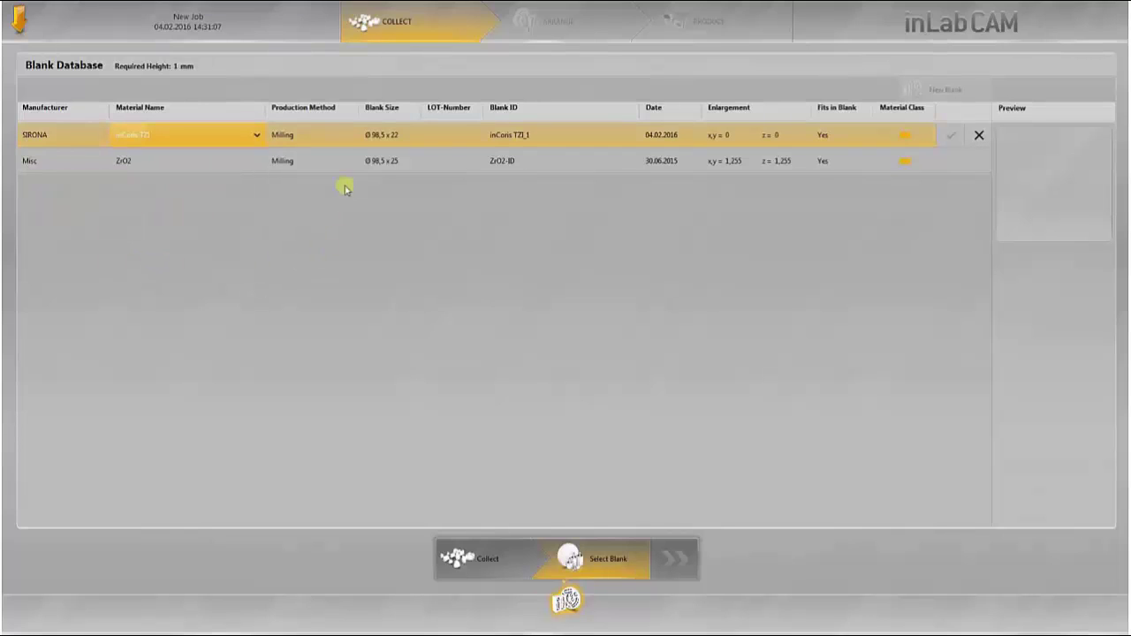
left_click(395, 138)
left_click(386, 170)
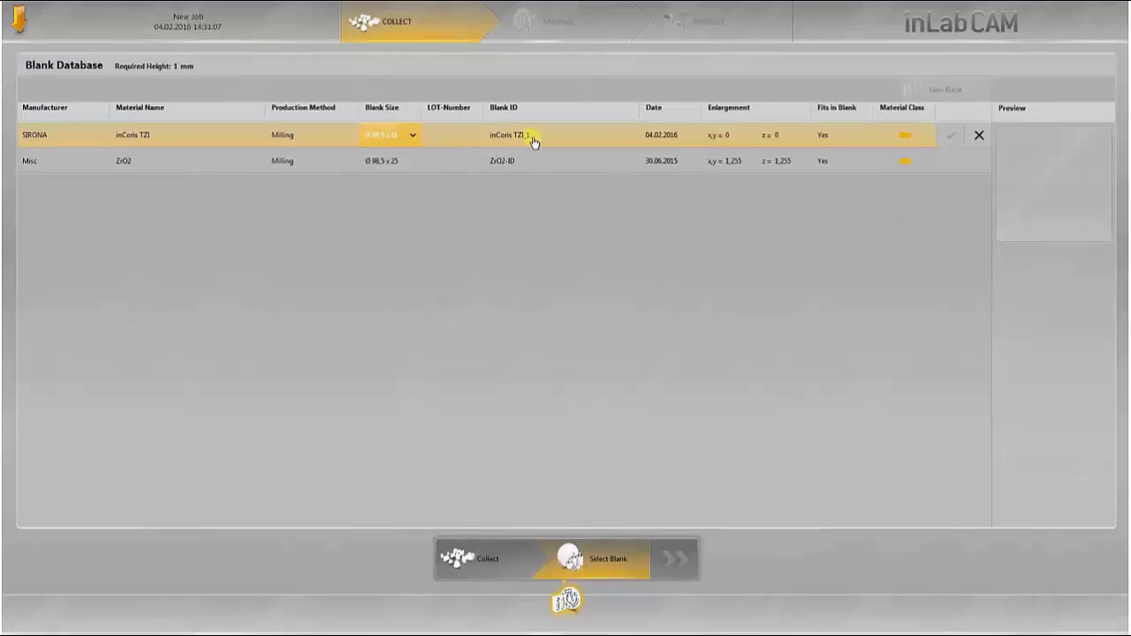
- Set the new blank's enlargement to 1,260 for both x,y and z, and save it as the job's blank
left_click(734, 141)
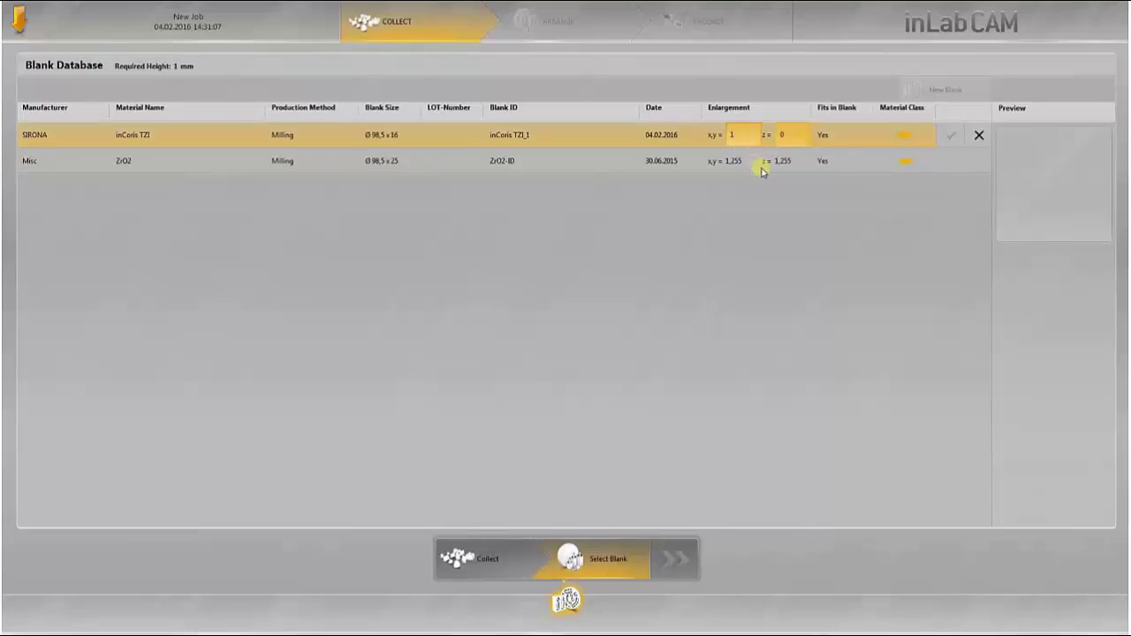
left_click(803, 143)
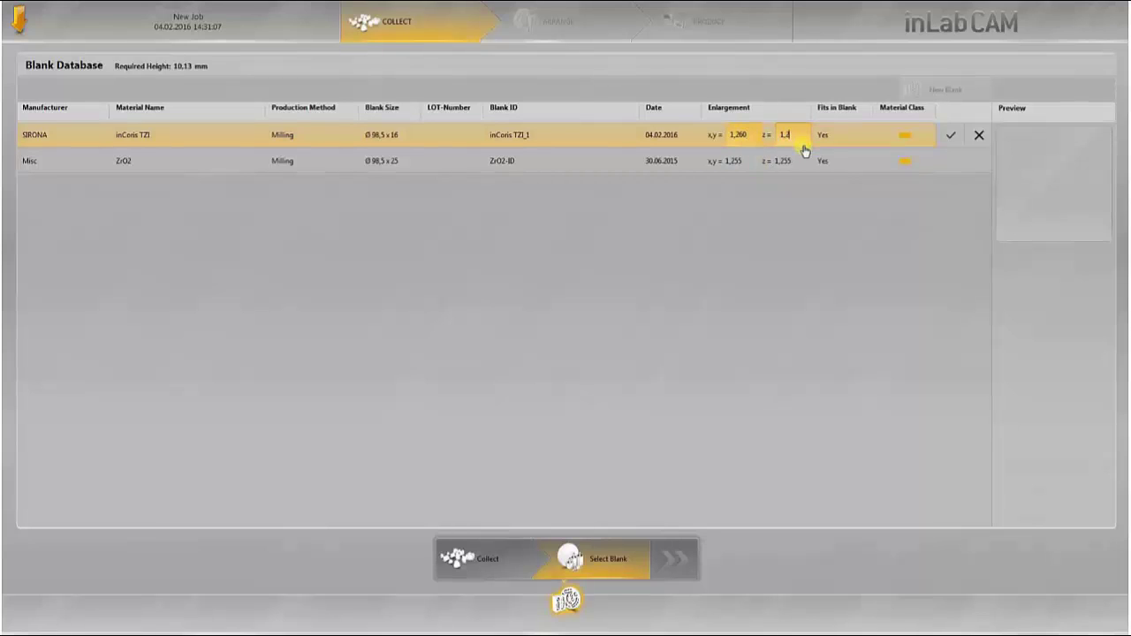
left_click(850, 224)
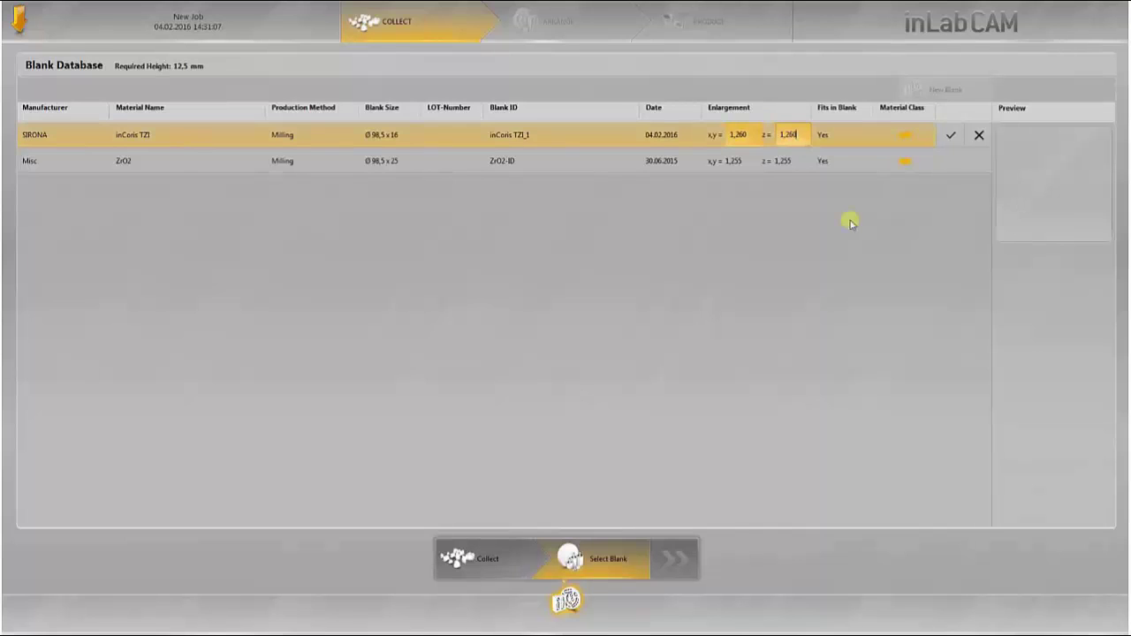
left_click(951, 136)
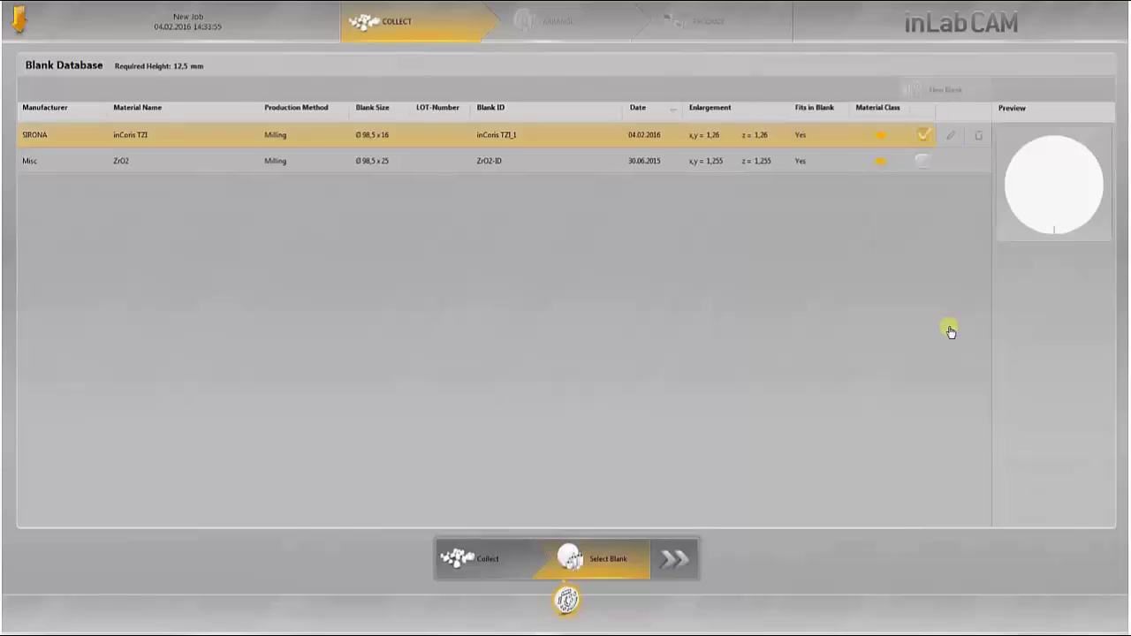
left_click(918, 138)
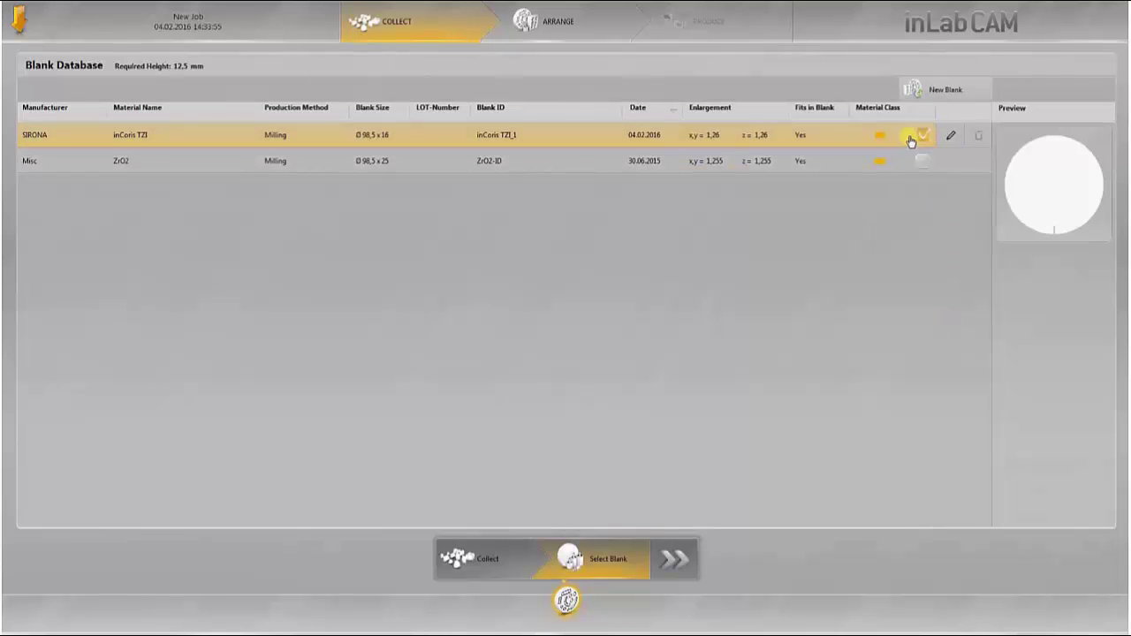
- Proceed to arranging and reposition the crown and bridge along the disc's edge, with the crown close to the orientation mark
left_click(678, 563)
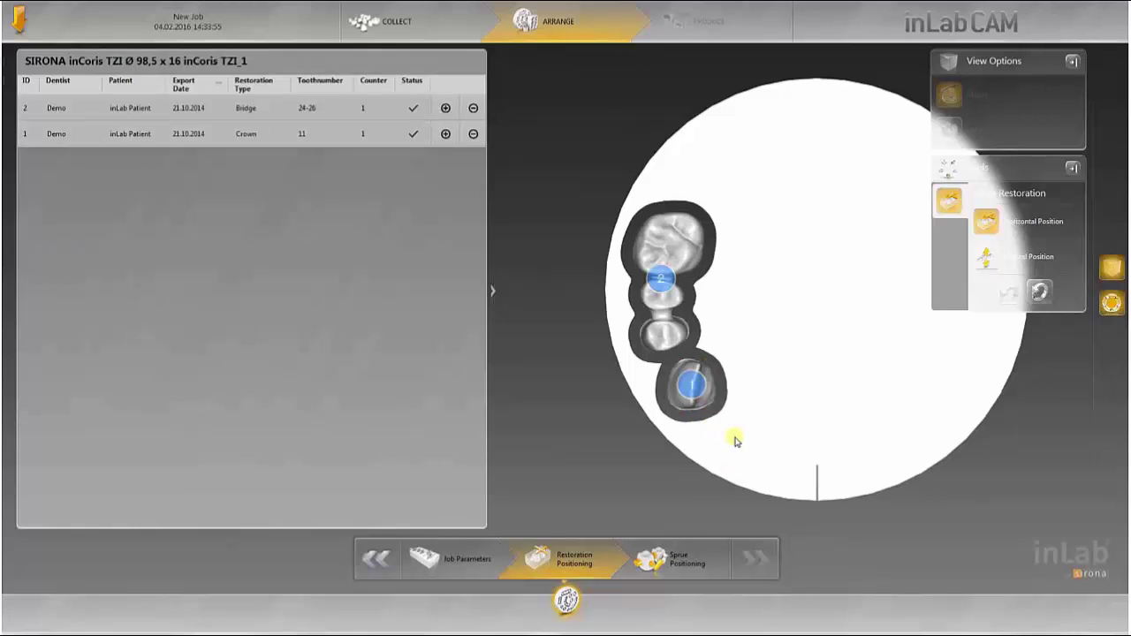
left_click_drag(692, 389, 795, 434)
left_click_drag(661, 281, 695, 394)
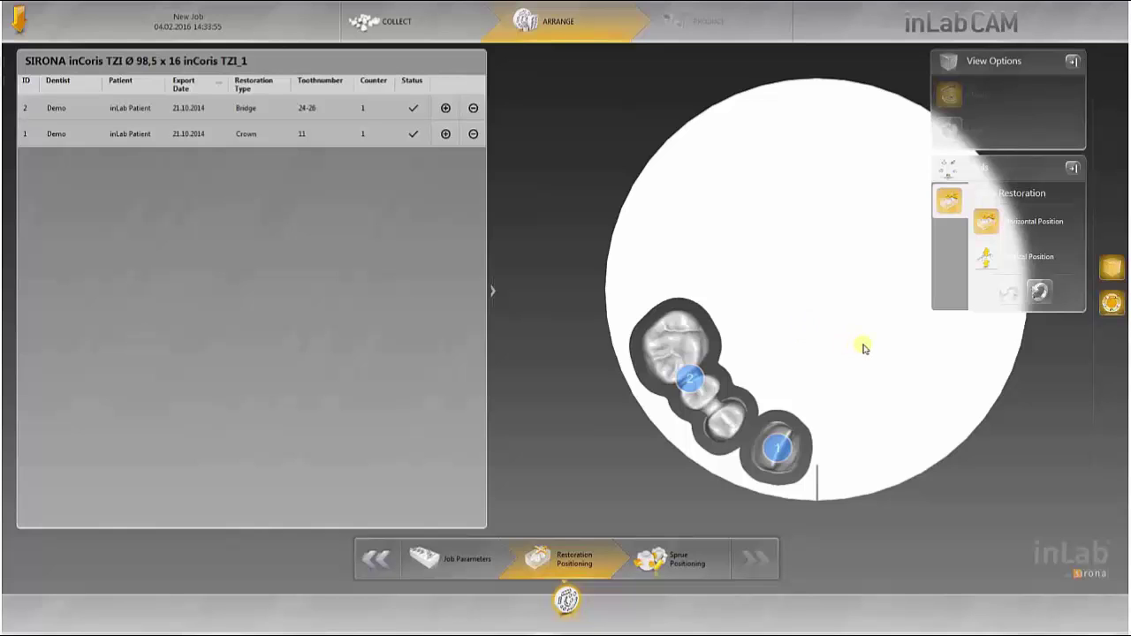
- Adjust the bridge's vertical position within the thickness of the blank
left_click(987, 259)
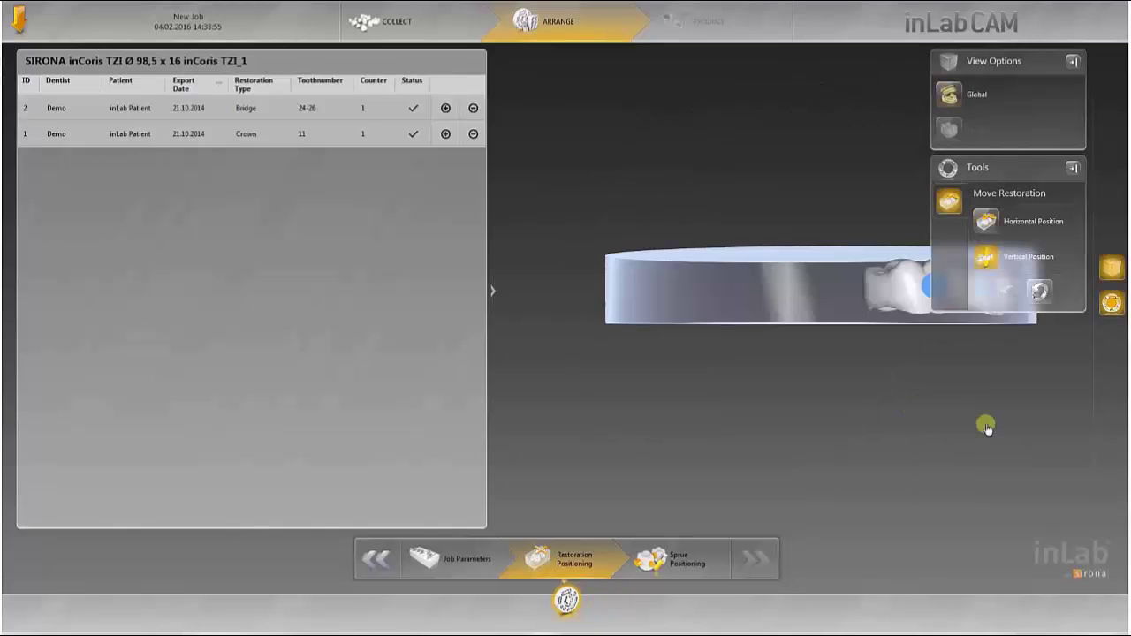
right_click_drag(785, 288, 651, 285)
left_click_drag(651, 286, 713, 300)
right_click_drag(797, 302, 862, 283)
left_click_drag(662, 281, 666, 275)
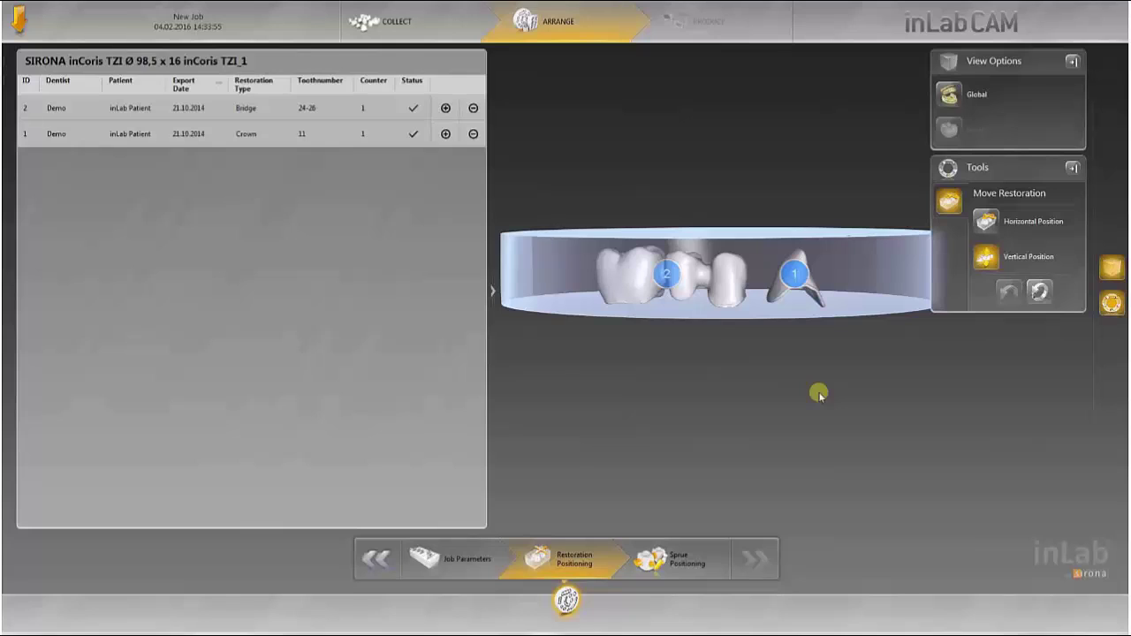
- Proceed to sprue positioning and delete the sprue connecting the bridge to the crown
left_click(676, 568)
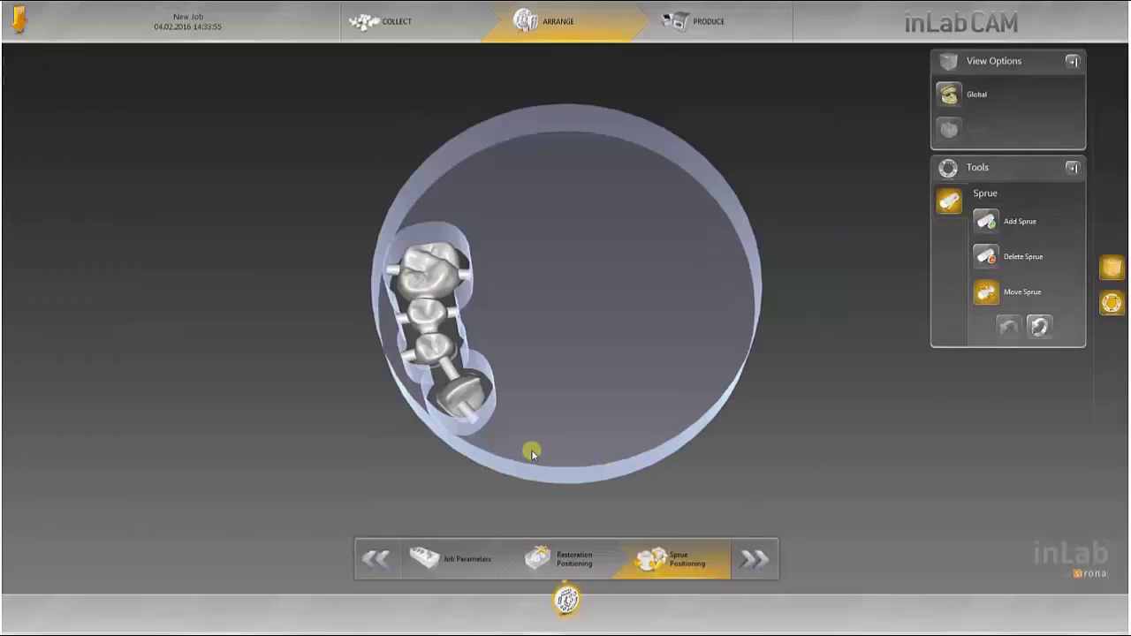
left_click_drag(530, 450, 538, 485)
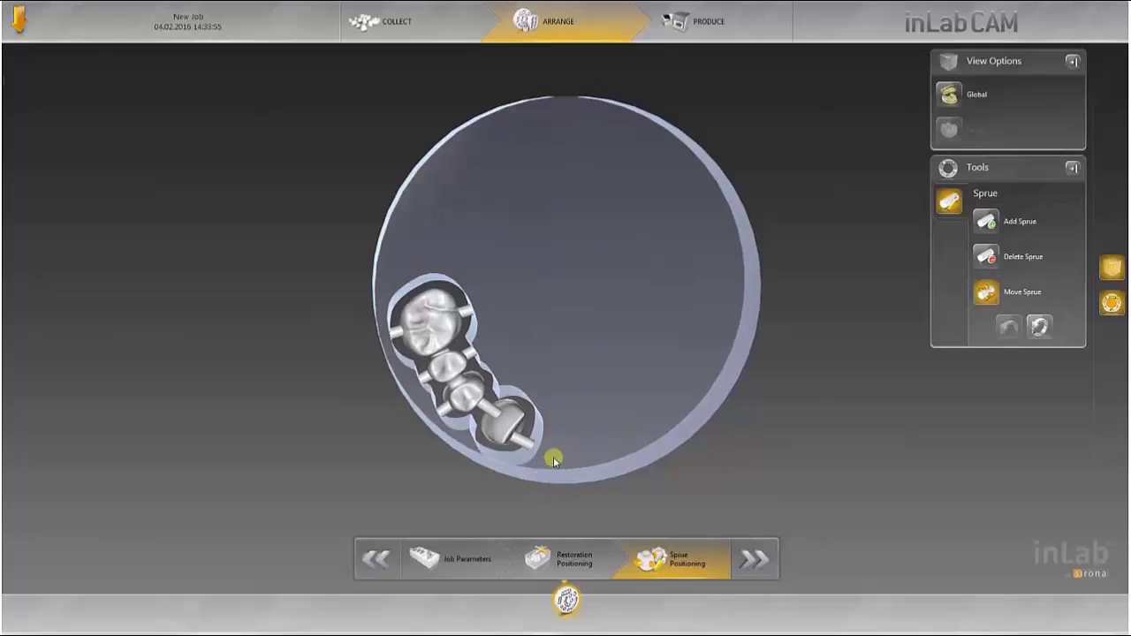
middle_click_drag(553, 458, 550, 432)
right_click_drag(570, 401, 683, 292)
left_click_drag(680, 364, 673, 343)
left_click_drag(704, 411, 704, 413)
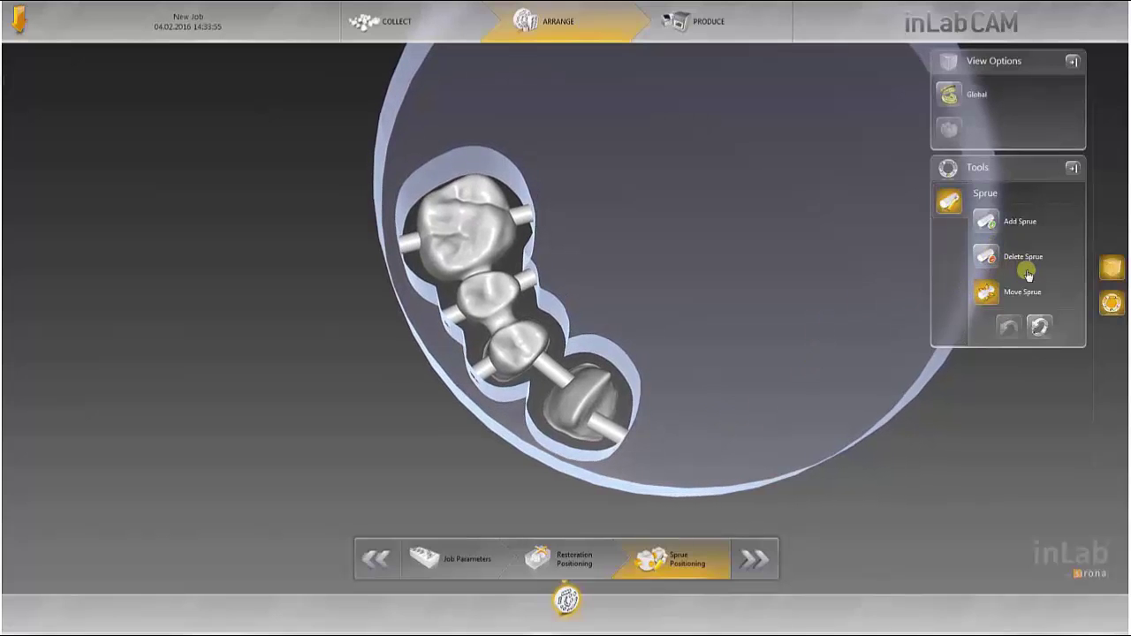
left_click_drag(669, 437, 664, 376)
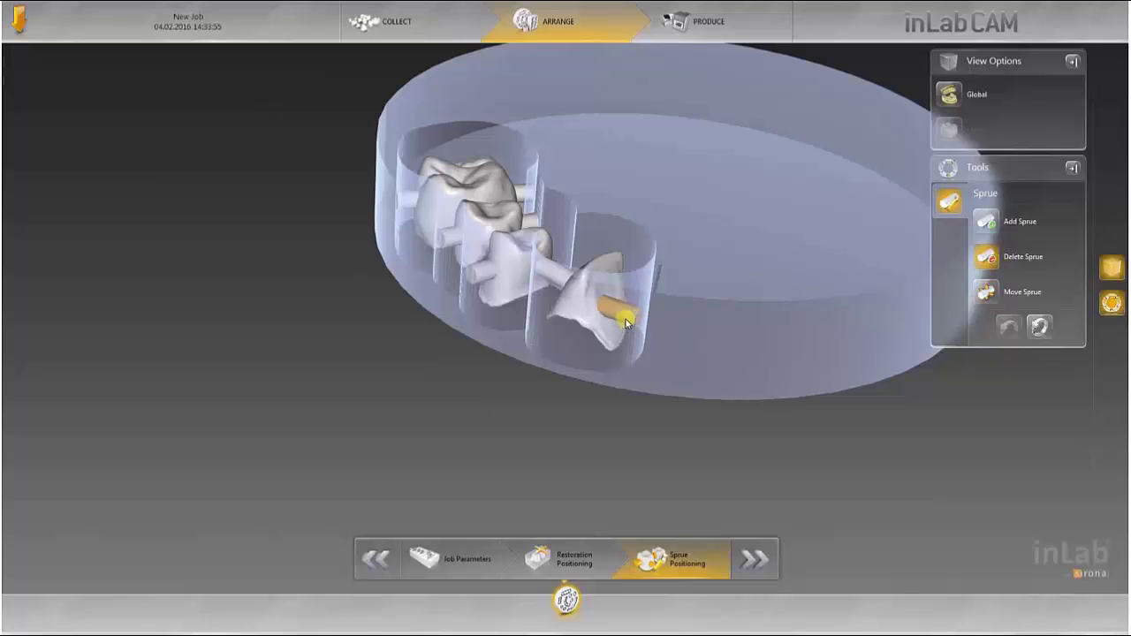
left_click(558, 278)
- Add a sprue to the crown and another to the bridge's end tooth nearest it, both facing the blank's centre
left_click_drag(749, 222, 631, 304)
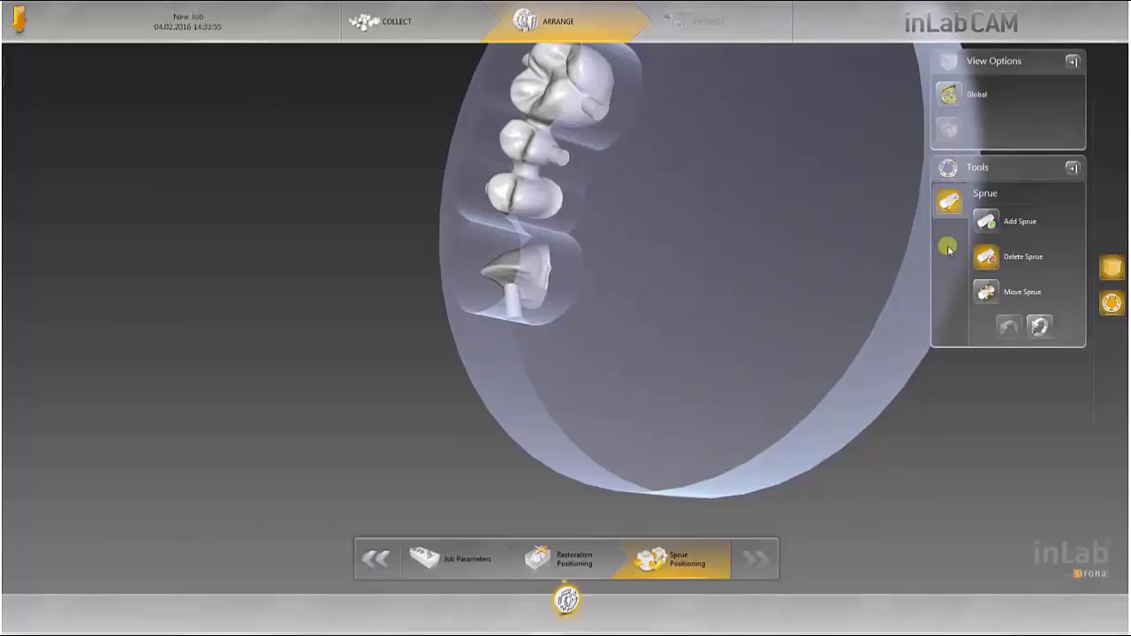
left_click(987, 223)
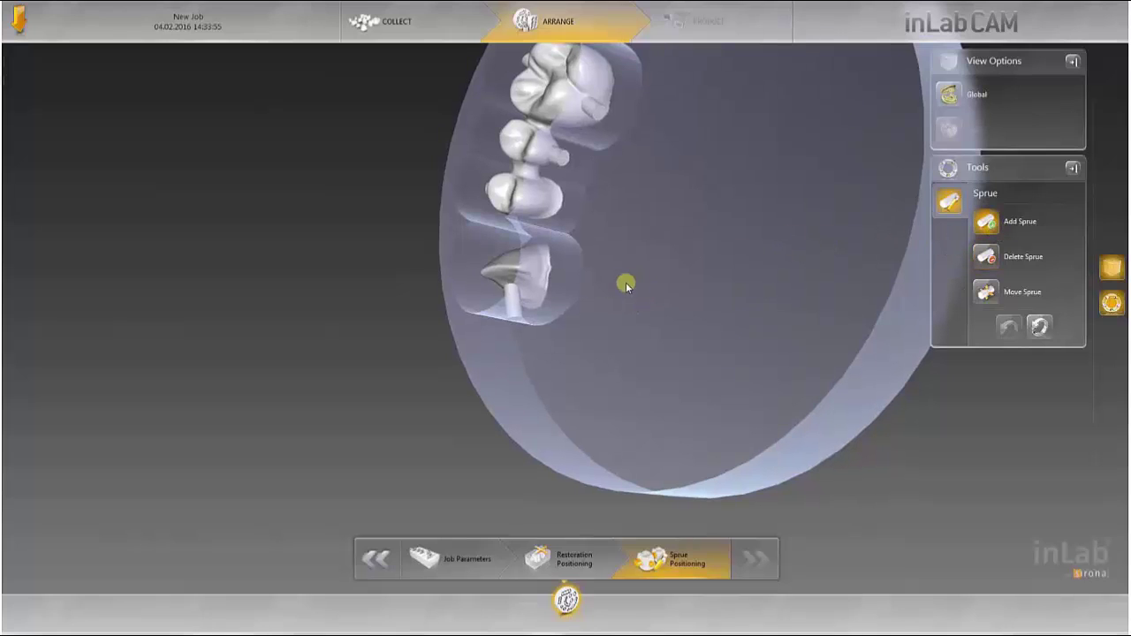
scroll(536, 274, "up", 5)
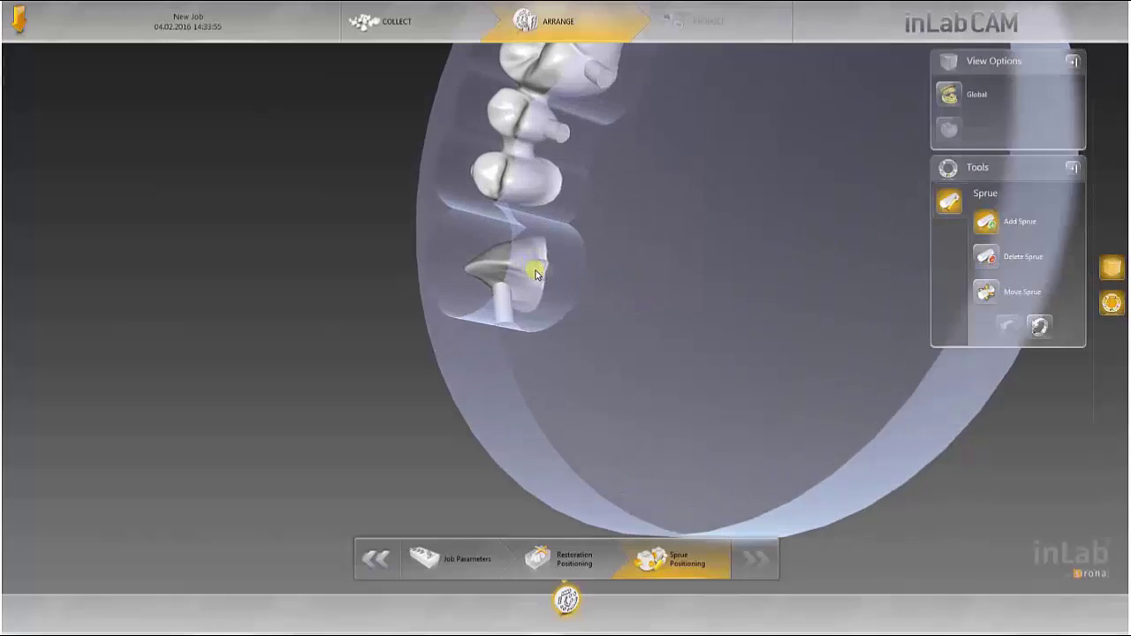
left_click(509, 257)
left_click_drag(629, 247, 574, 231)
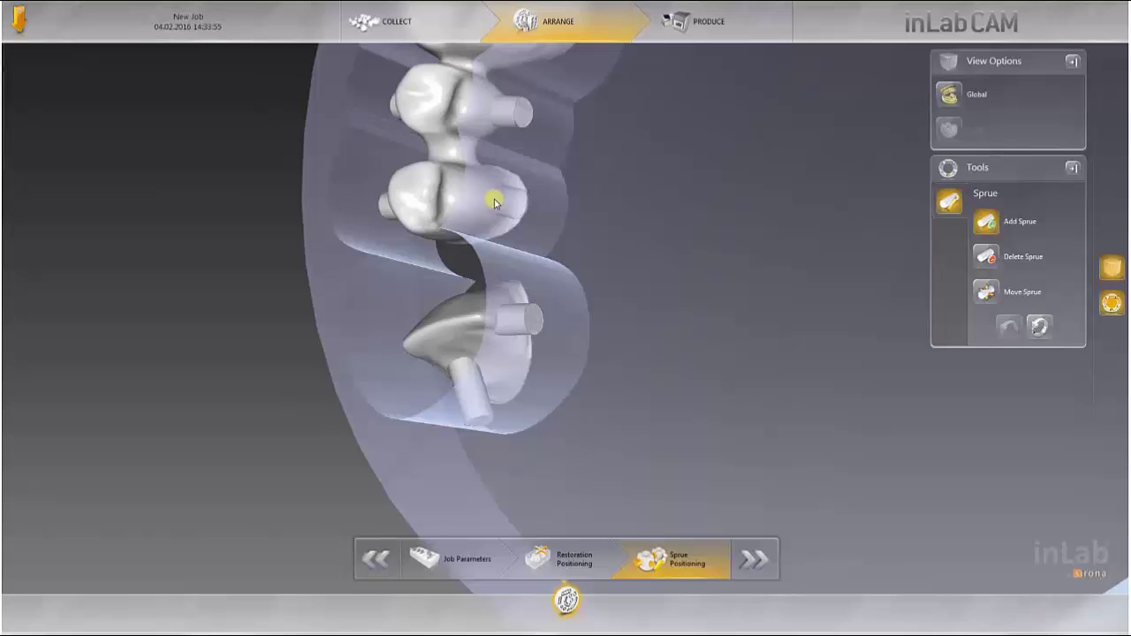
left_click_drag(631, 209, 728, 246)
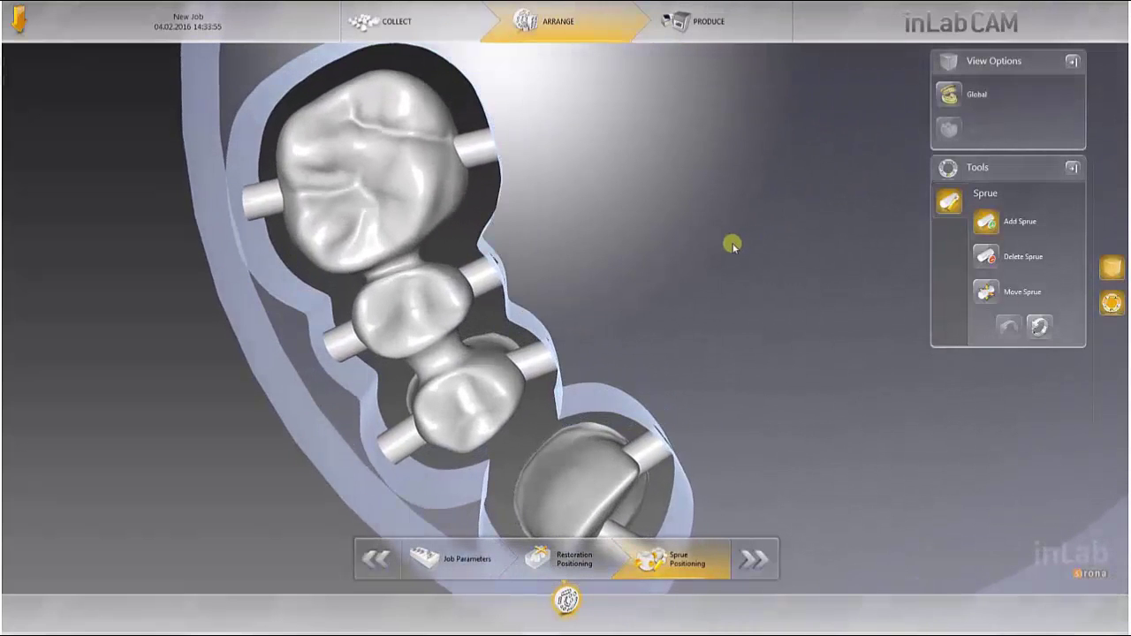
- Move the inward-facing sprue on the bridge's end tooth nearest the crown slightly along the tooth surface
left_click(985, 293)
left_click_drag(711, 321, 486, 268)
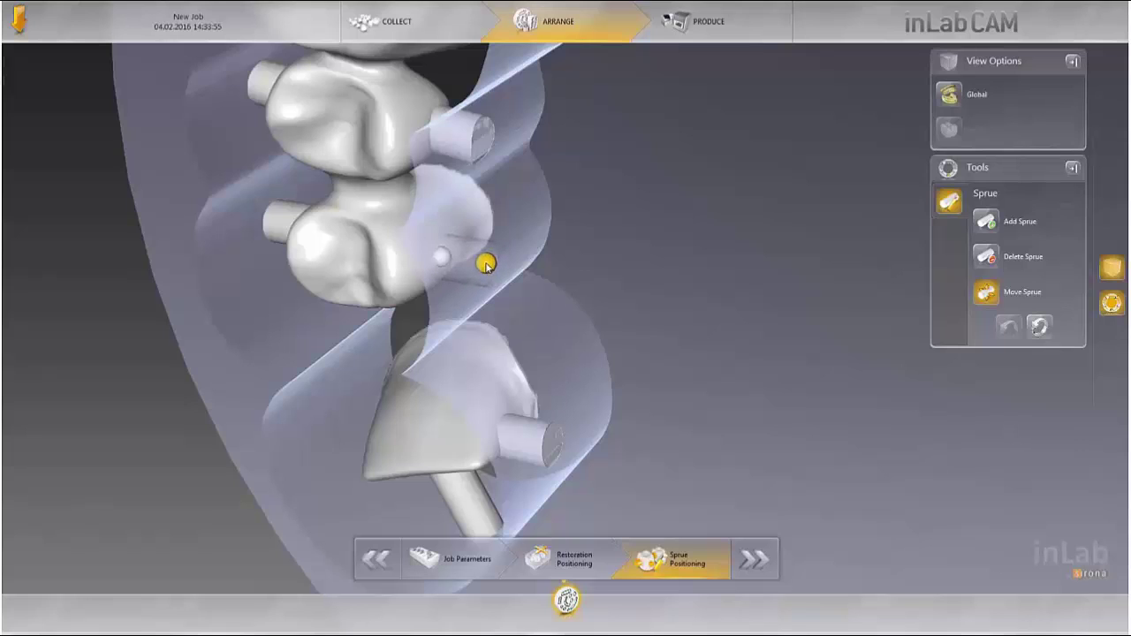
left_click(486, 230)
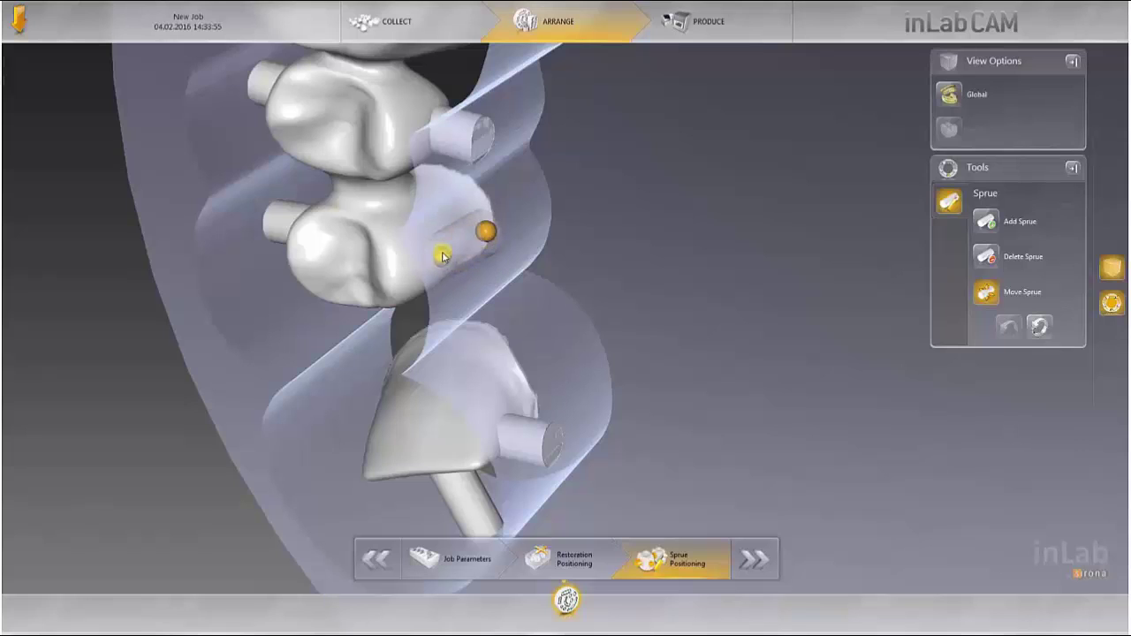
left_click_drag(507, 303, 565, 265)
scroll(563, 266, "down", 2)
scroll(563, 267, "down", 10)
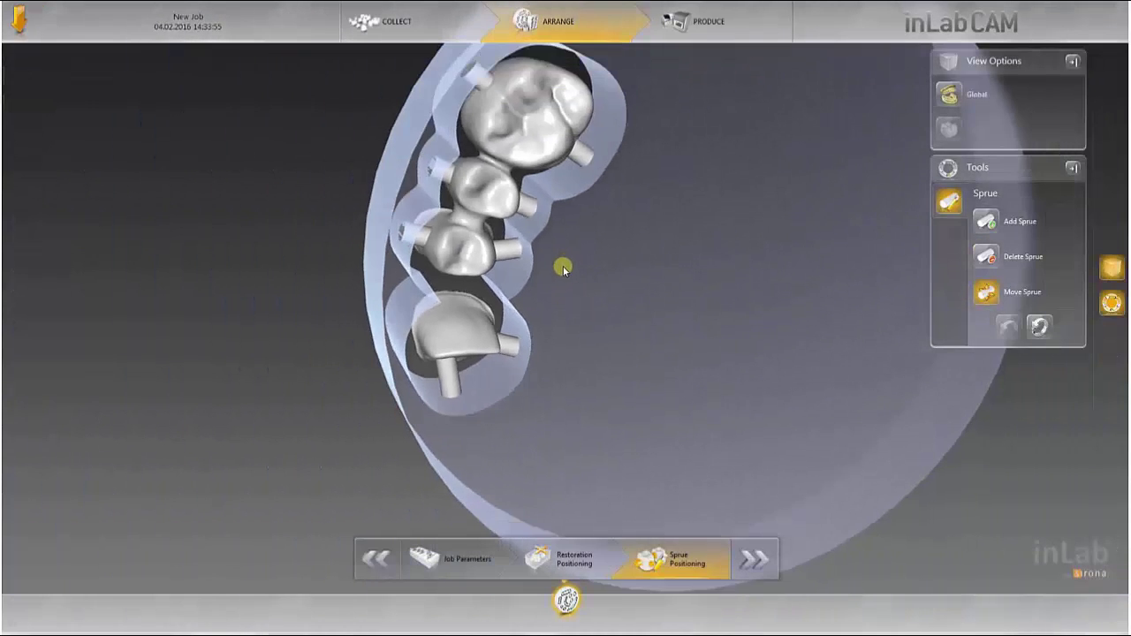
- Proceed to the production preview of the disc and choose Extra Fine production quality
left_click(753, 558)
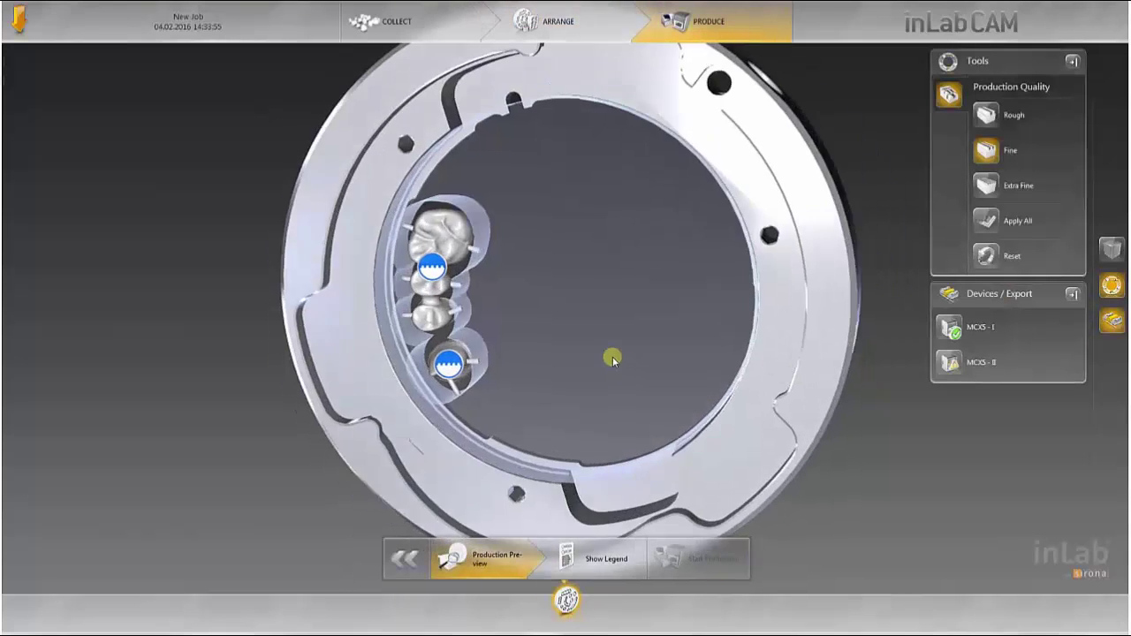
left_click_drag(524, 217, 480, 212)
left_click_drag(421, 192, 468, 91)
right_click_drag(469, 92, 619, 347)
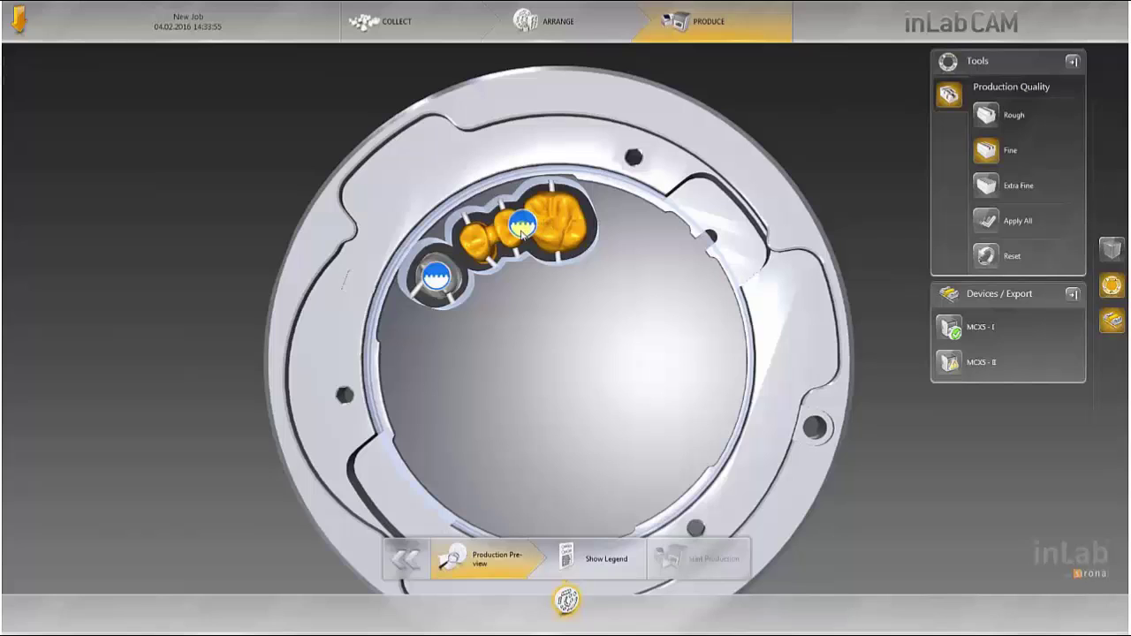
left_click(989, 188)
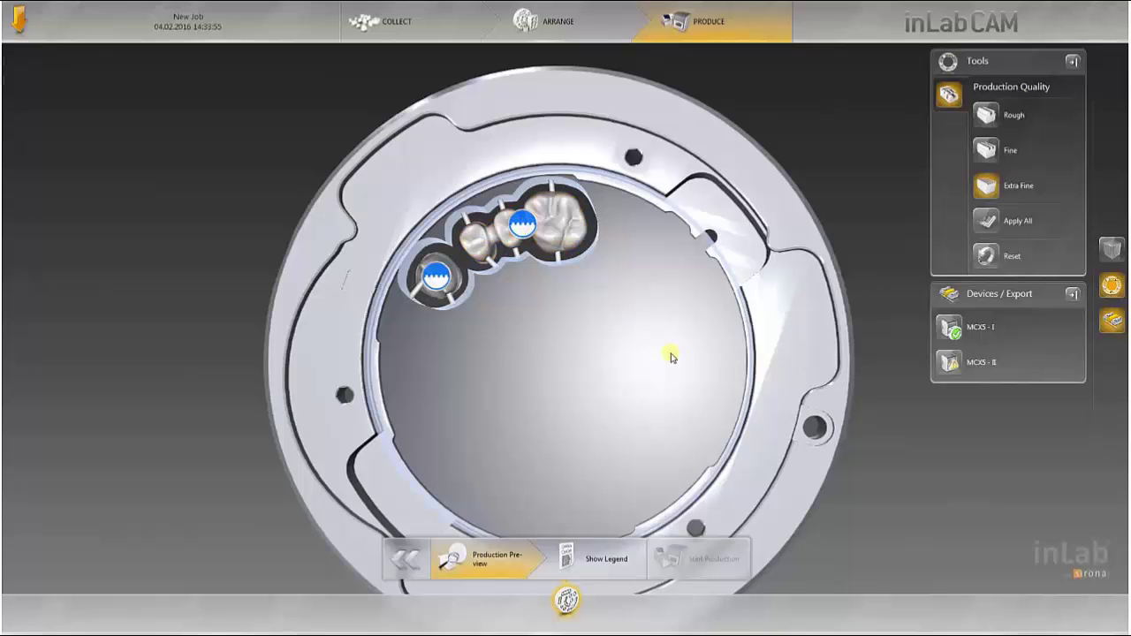
left_click_drag(563, 369, 582, 329)
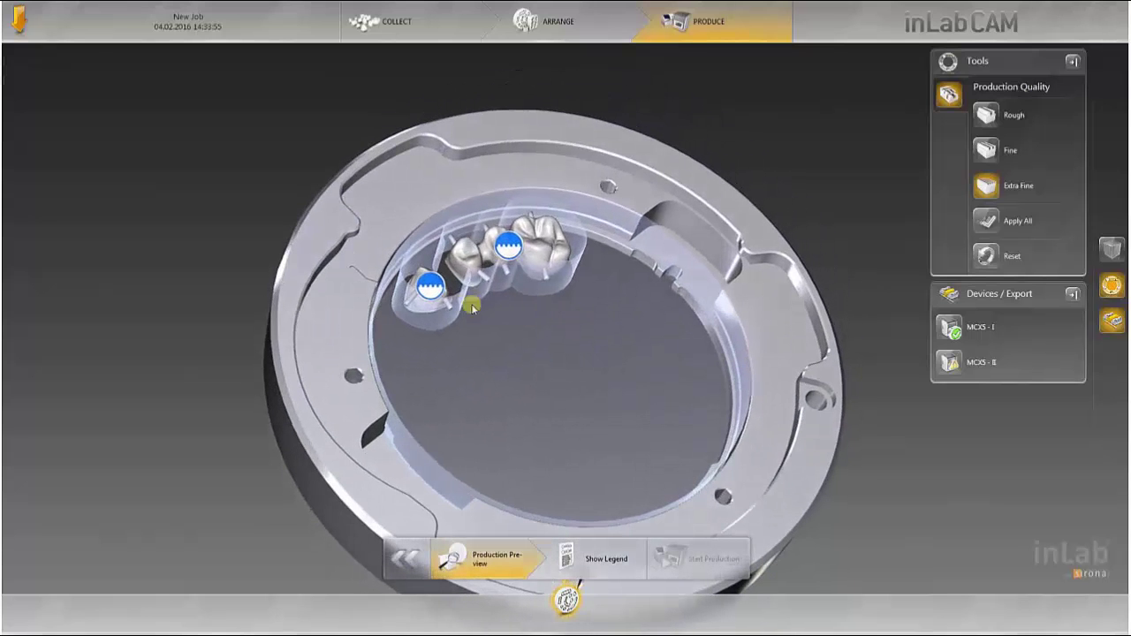
left_click_drag(671, 330, 608, 347)
- Apply Fine production quality to the crown and replace it with Rough
left_click(986, 150)
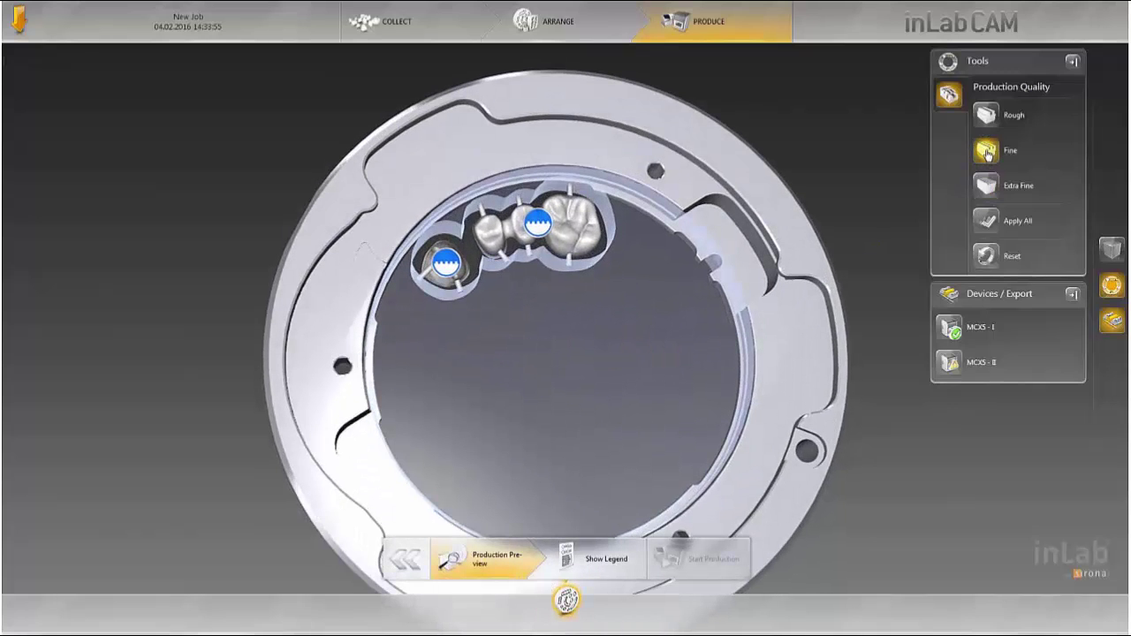
mouse_move(546, 321)
left_mouse_down()
mouse_move(545, 298)
mouse_move(560, 358)
mouse_move(515, 318)
mouse_move(526, 332)
left_mouse_up()
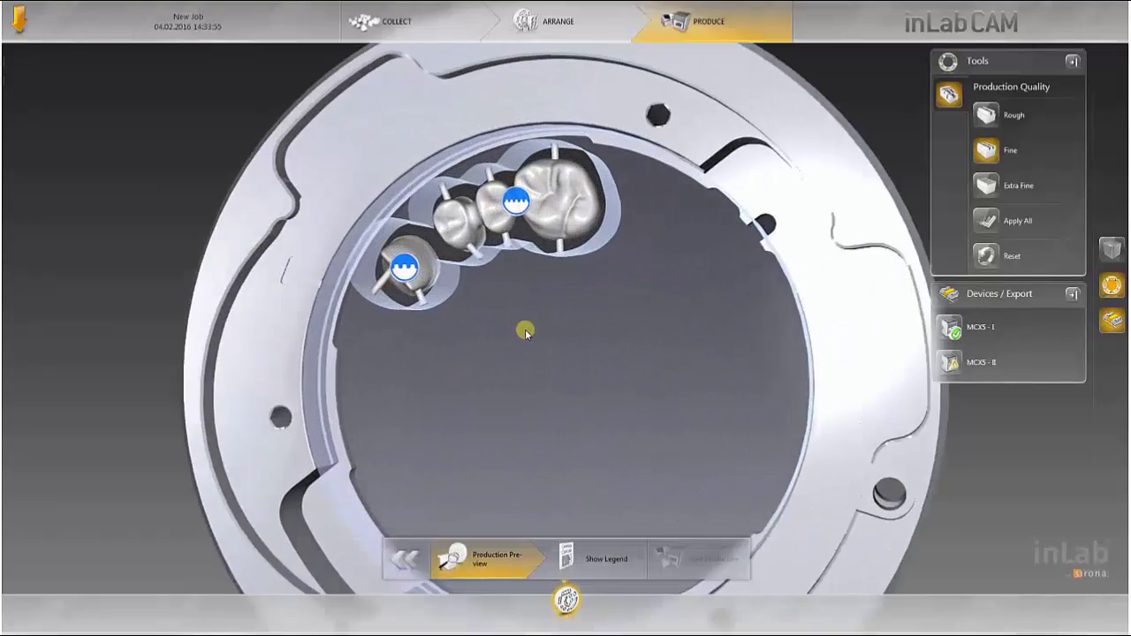
scroll(526, 332, "up", 3)
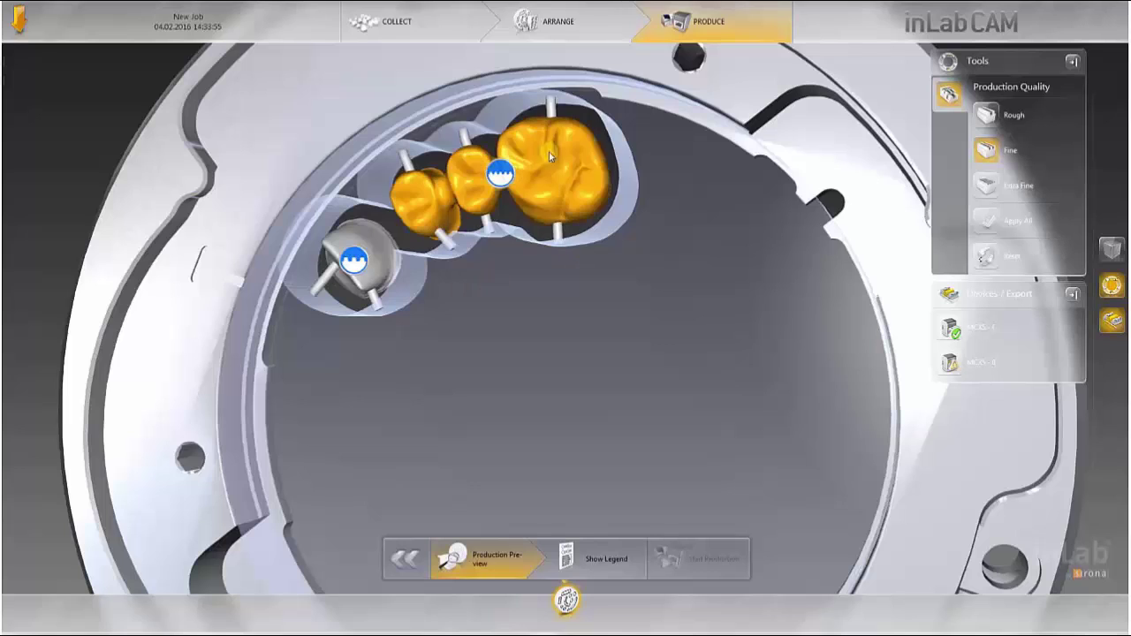
left_click(985, 115)
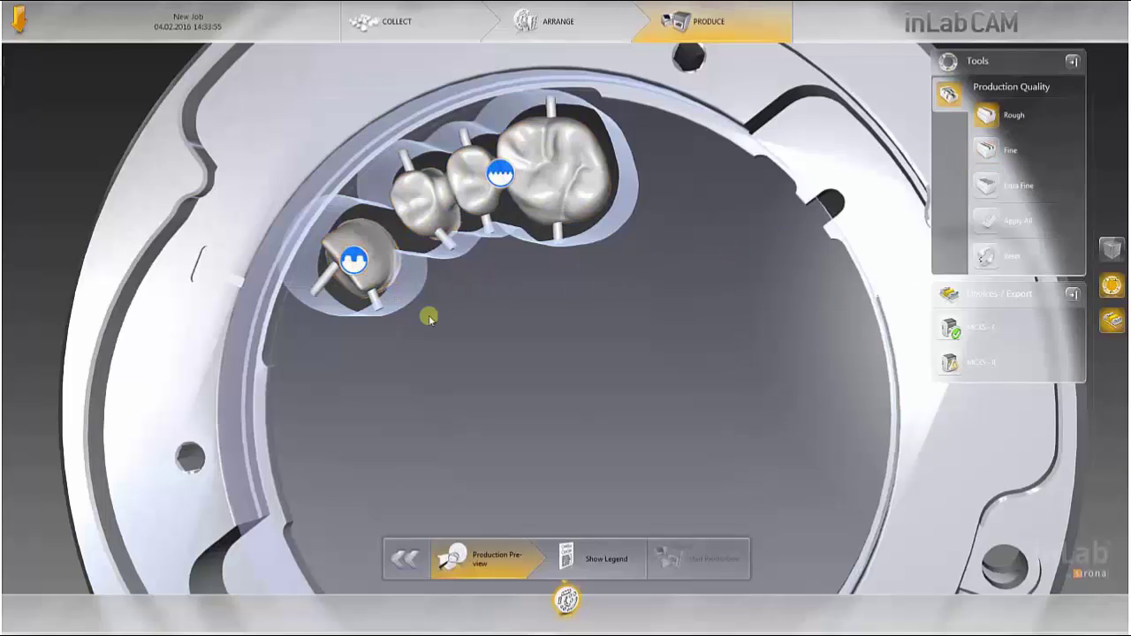
left_click_drag(492, 346, 523, 316)
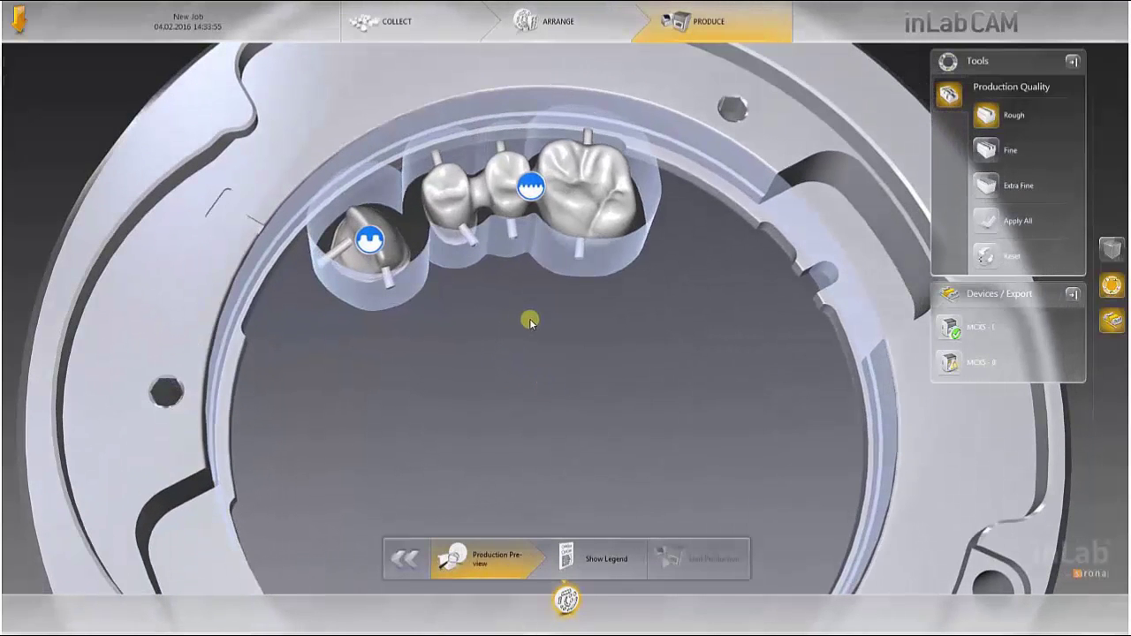
- Check the job legend and select MCX5 - I as the production device for the disc
left_click(607, 562)
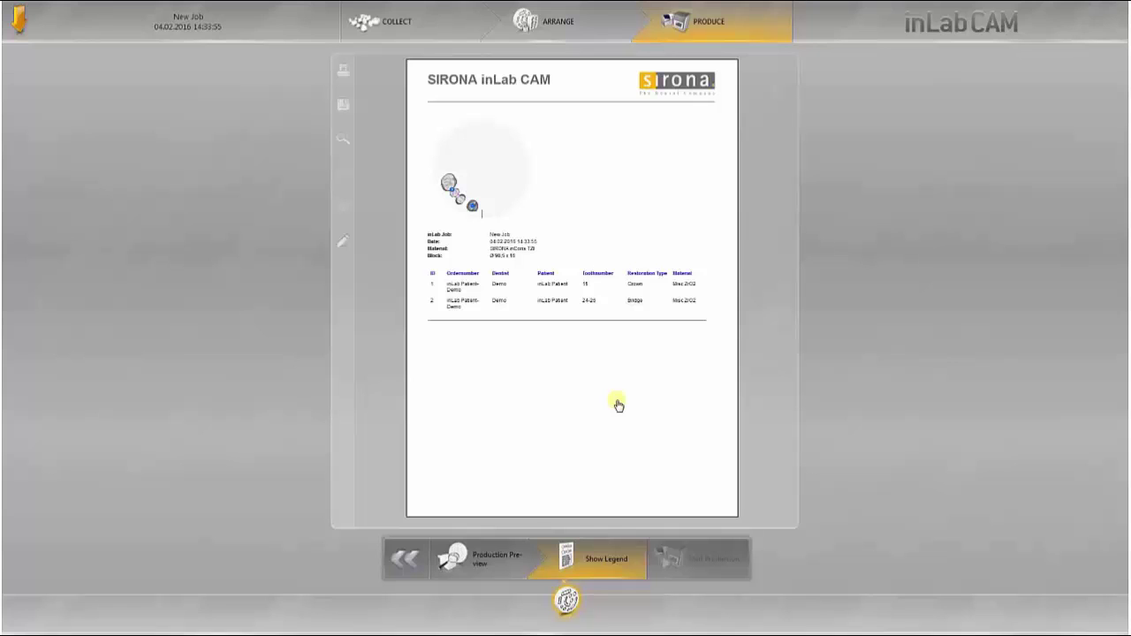
left_click(493, 566)
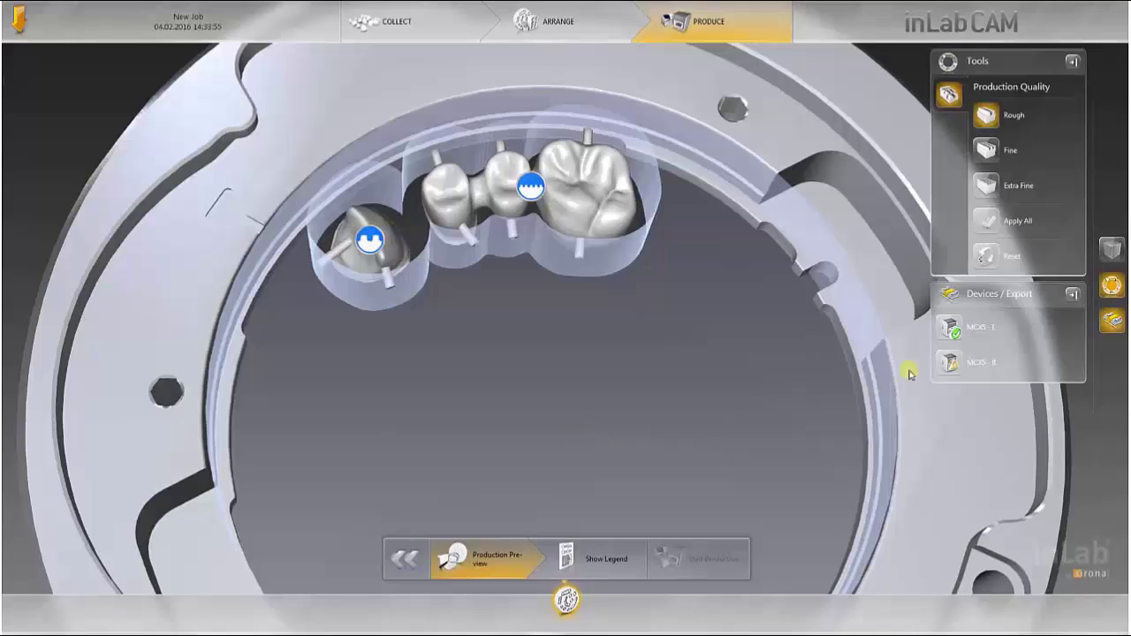
left_click(951, 329)
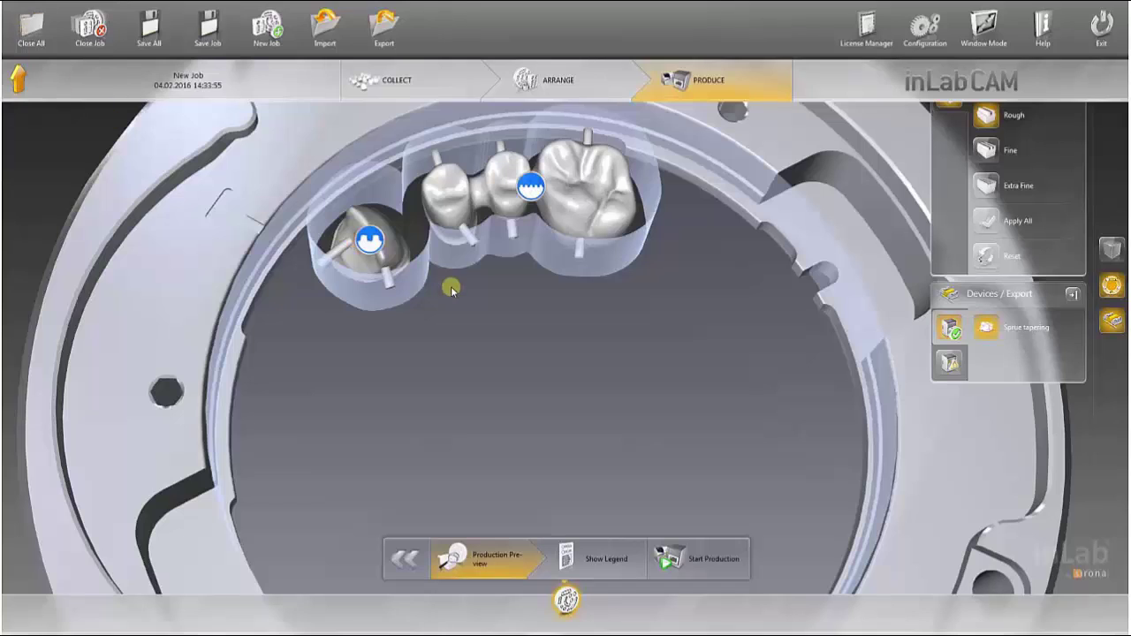
- Create a new job for the MC XL and collect the VITA ENAMIC crown for tooth 26
mouse_move(18, 16)
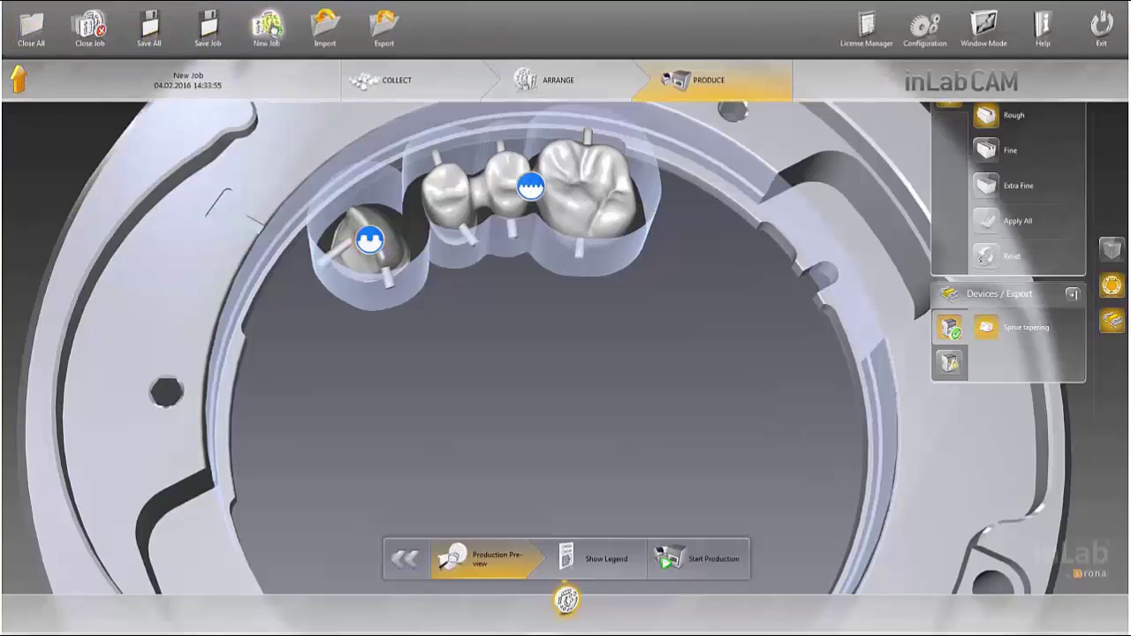
left_click(268, 31)
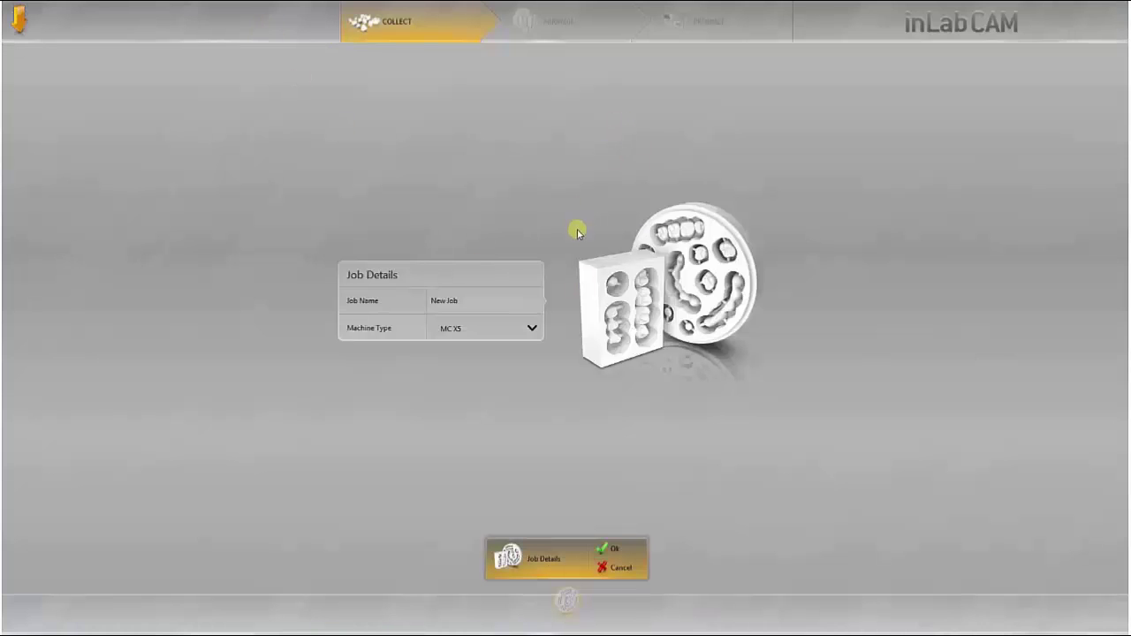
left_click(521, 334)
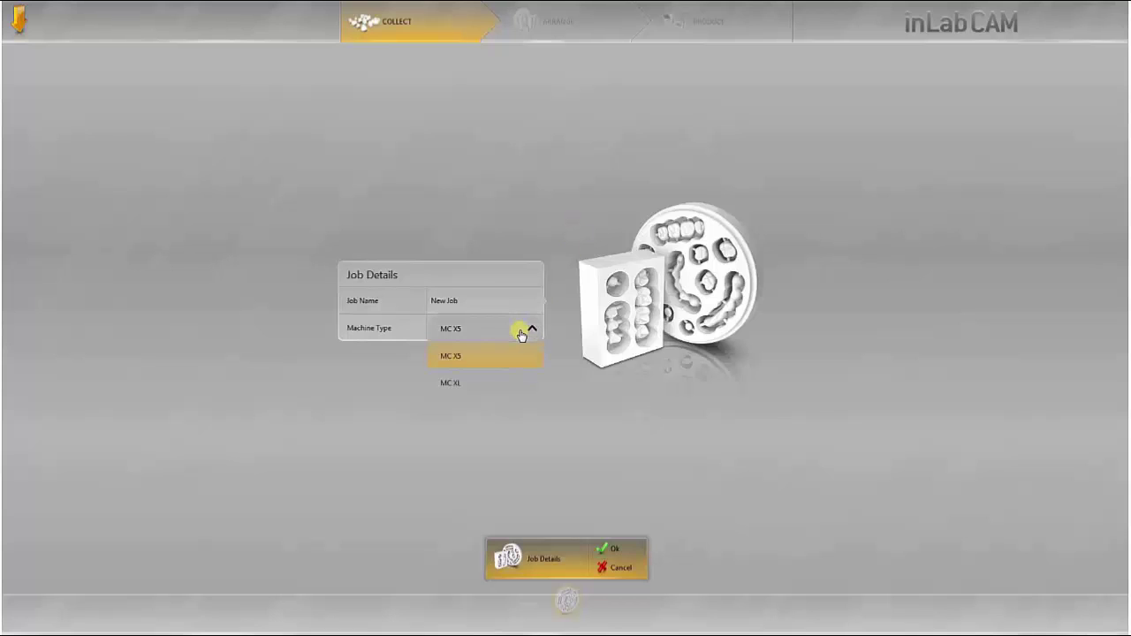
left_click(466, 386)
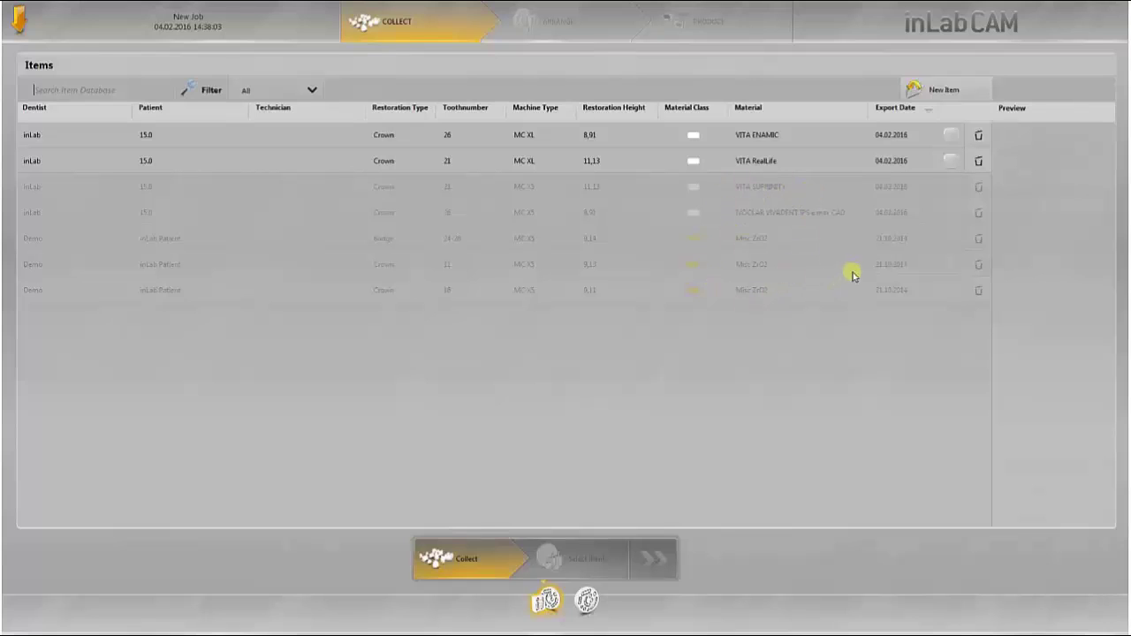
left_click(951, 137)
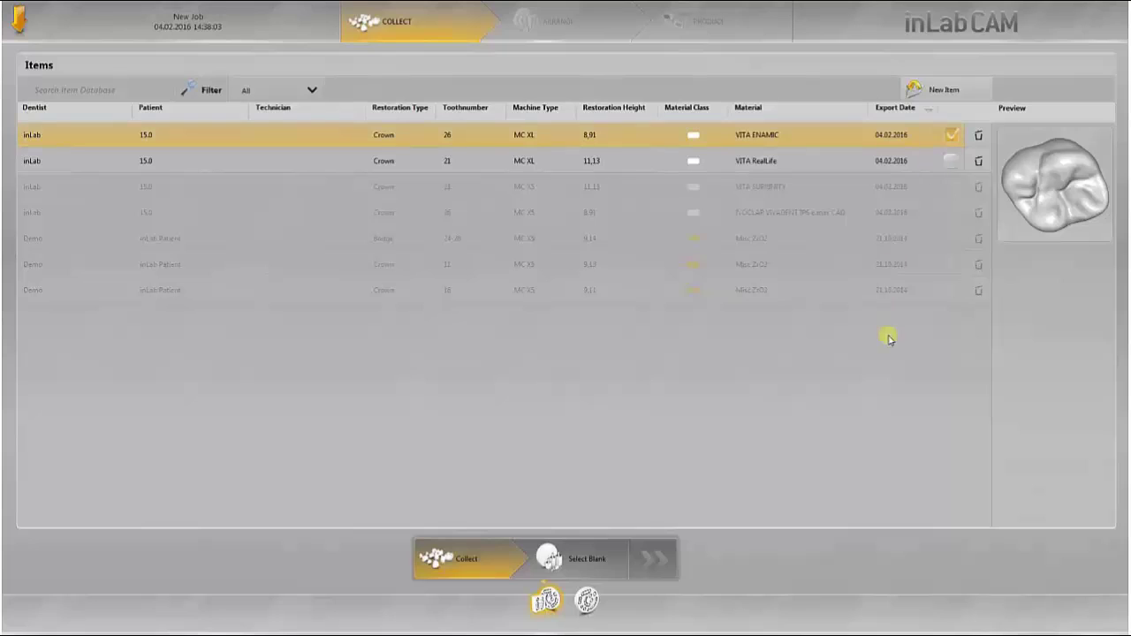
- Define a new blank from manufacturer VITA in ENAMIC, size EM-14, and confirm it for the job
left_click(579, 558)
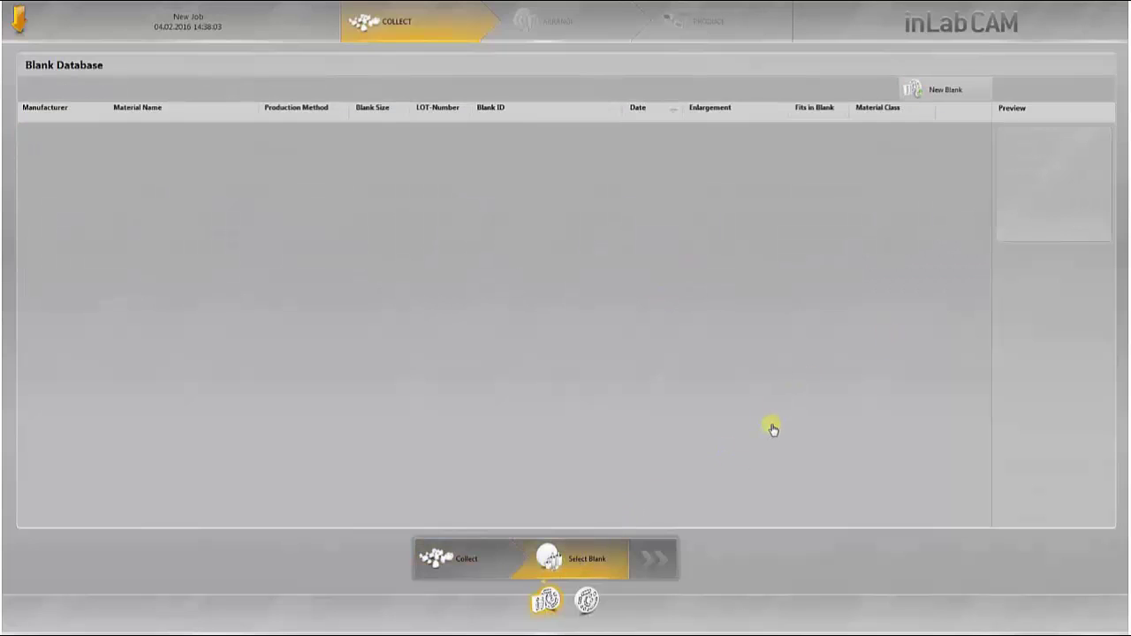
left_click(939, 92)
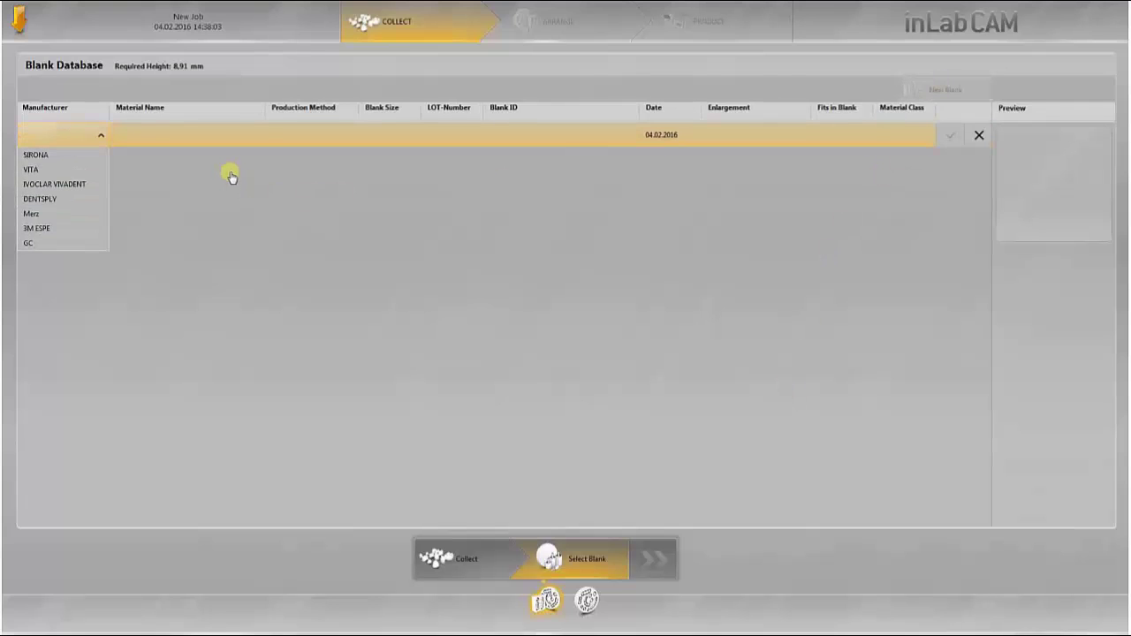
left_click(26, 169)
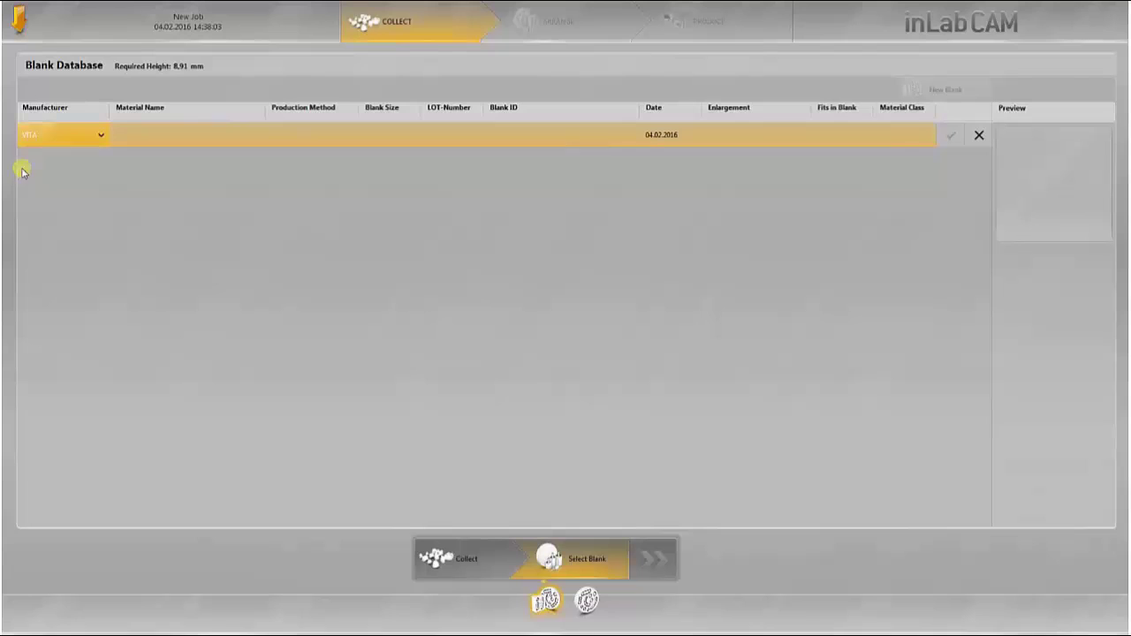
left_click(154, 134)
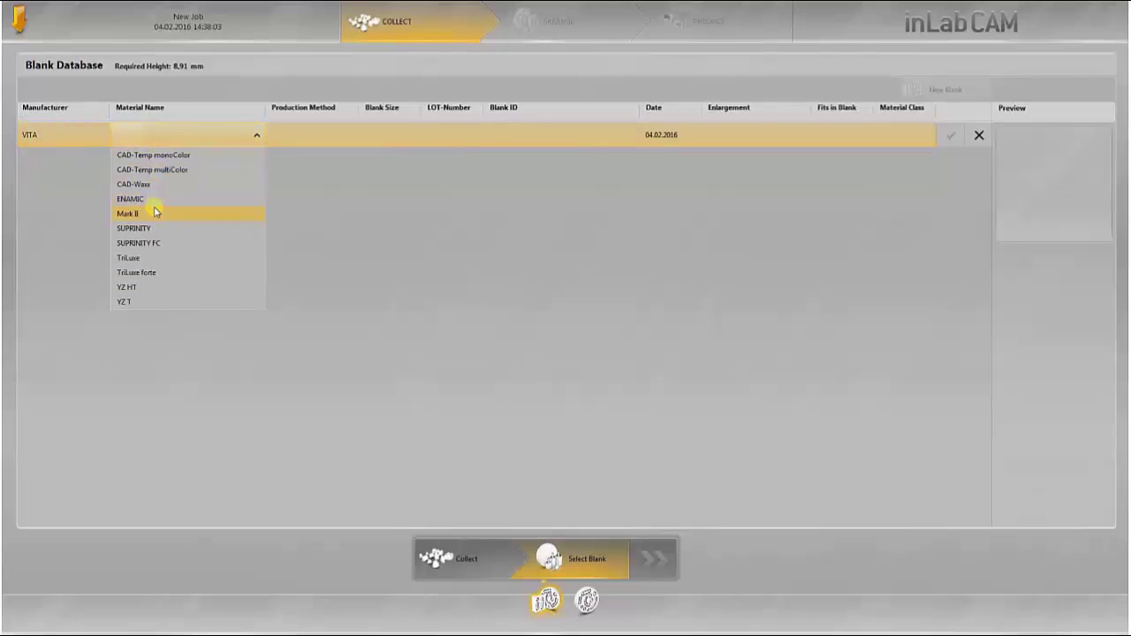
left_click(157, 199)
left_click(394, 135)
left_click(395, 136)
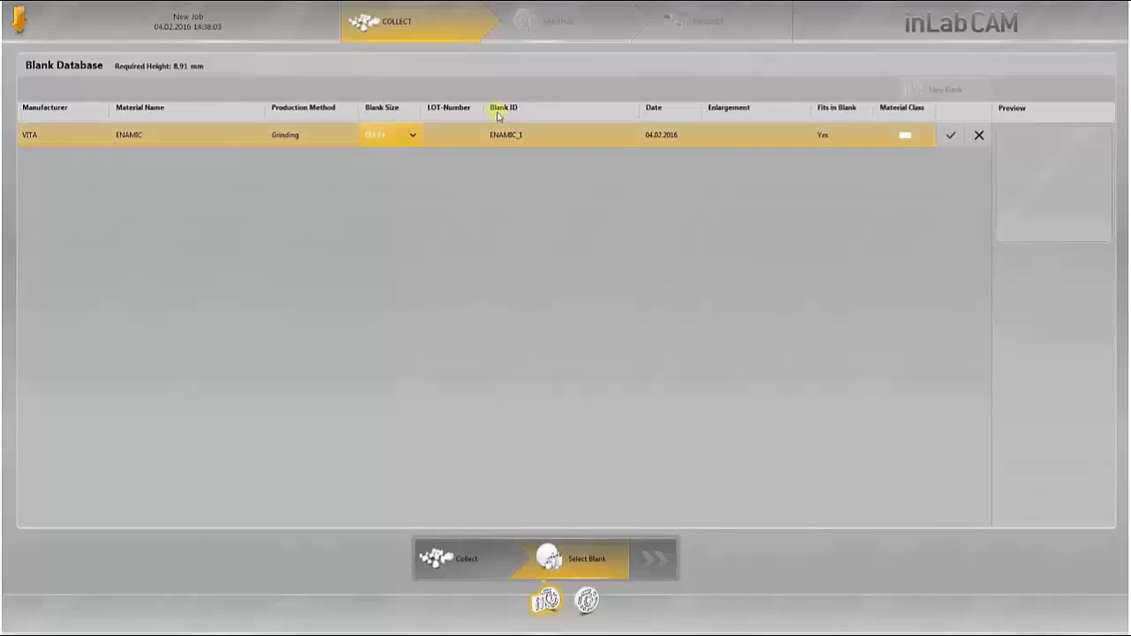
left_click(952, 137)
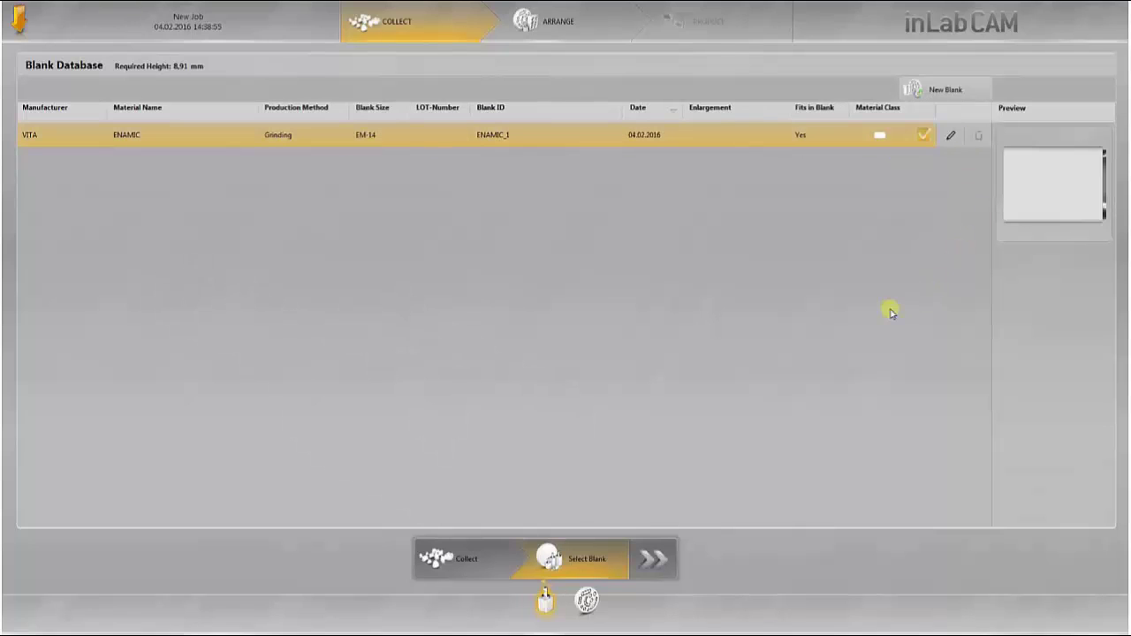
- Proceed to arranging the block job and rotate the crown slightly within the ENAMIC block
left_click(652, 564)
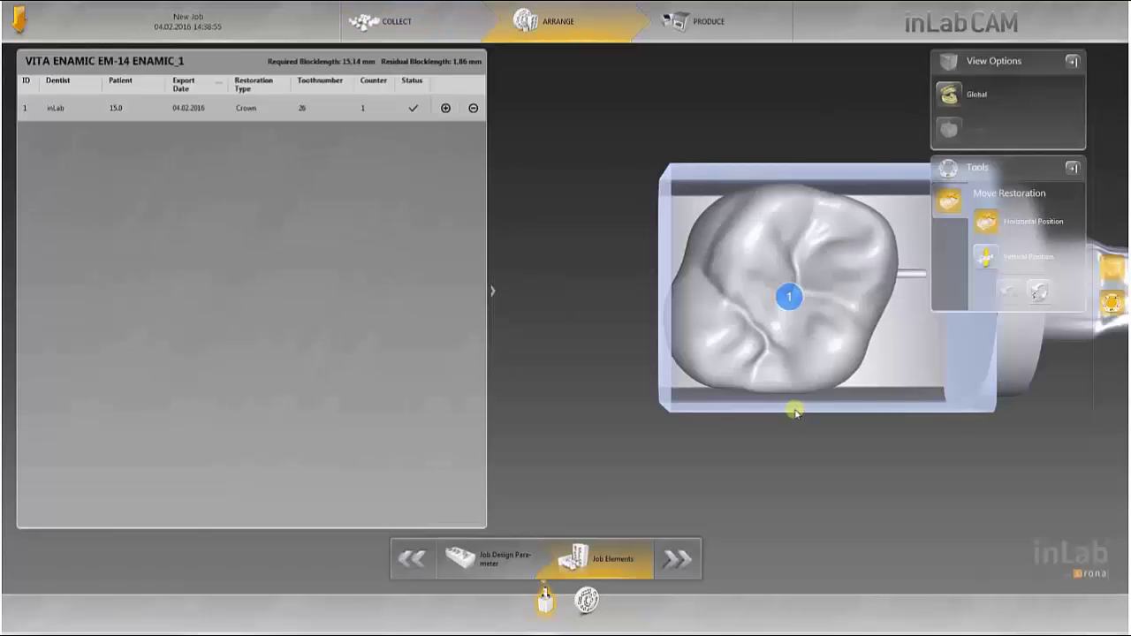
left_click_drag(874, 429, 822, 365)
right_click_drag(822, 368, 729, 362)
mouse_move(765, 260)
left_mouse_down()
mouse_move(762, 291)
mouse_move(765, 223)
mouse_move(763, 252)
left_mouse_up()
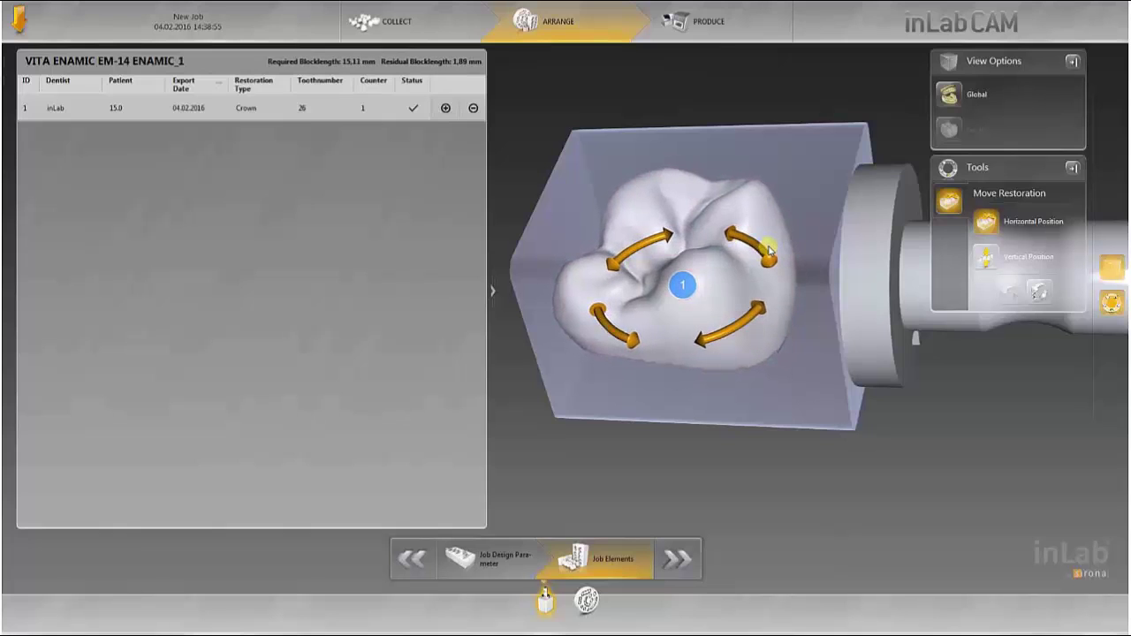
- Adjust the crown's vertical position within the ENAMIC block
left_click(986, 257)
left_click_drag(788, 355, 791, 339)
mouse_move(838, 212)
left_mouse_down()
mouse_move(831, 295)
mouse_move(822, 288)
left_mouse_up()
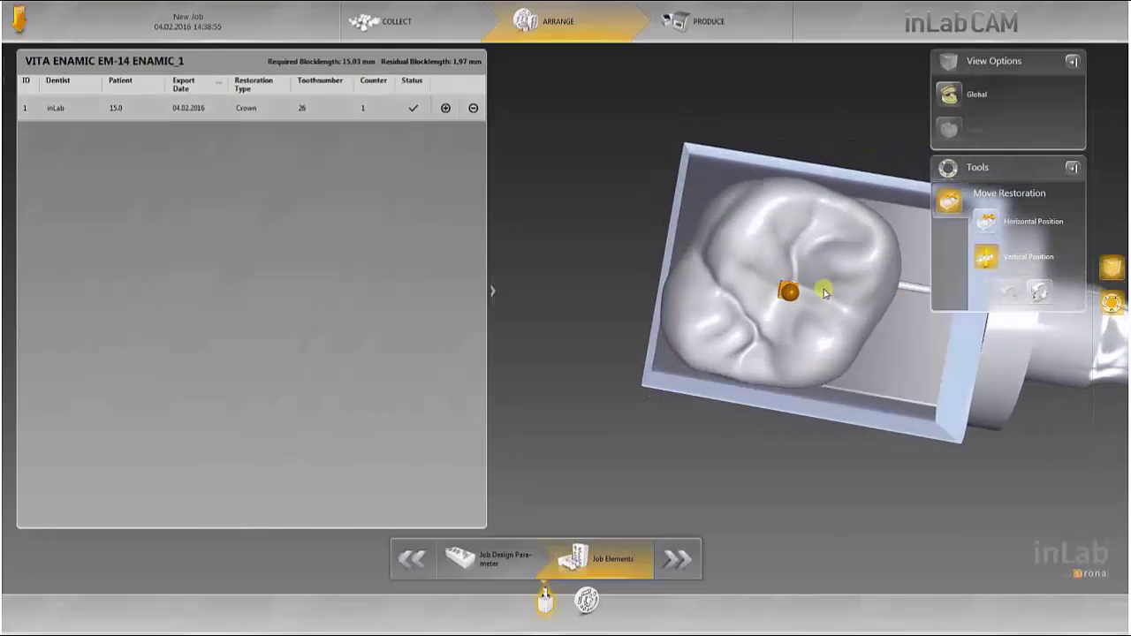
- Proceed to production of the block job and select the MCXL 1 device with the Fine mode
left_click(676, 558)
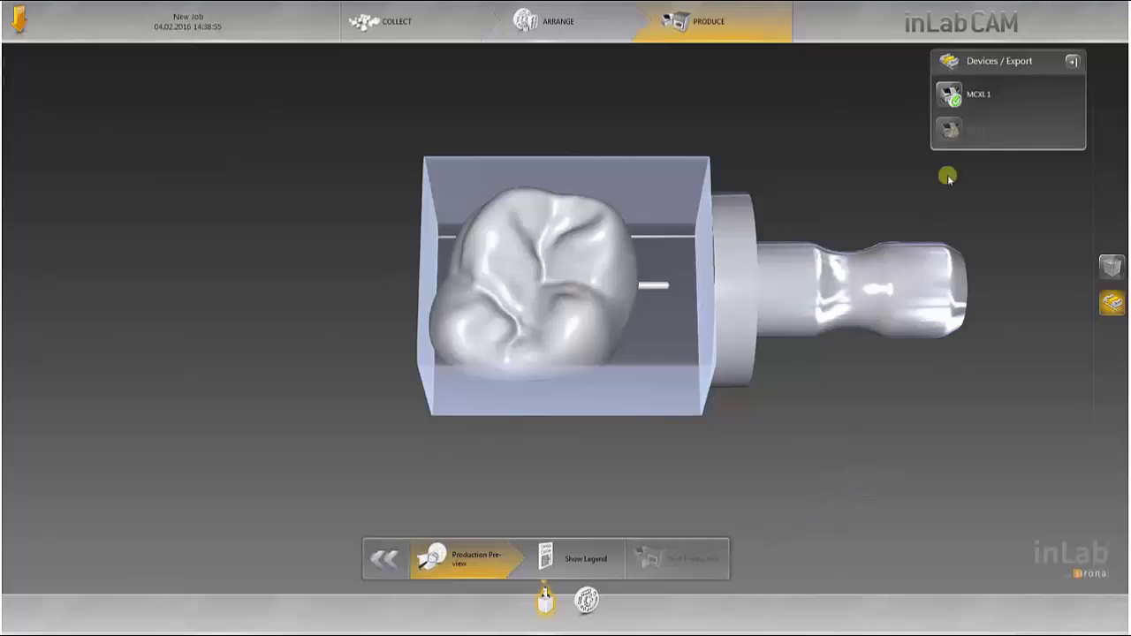
left_click(951, 98)
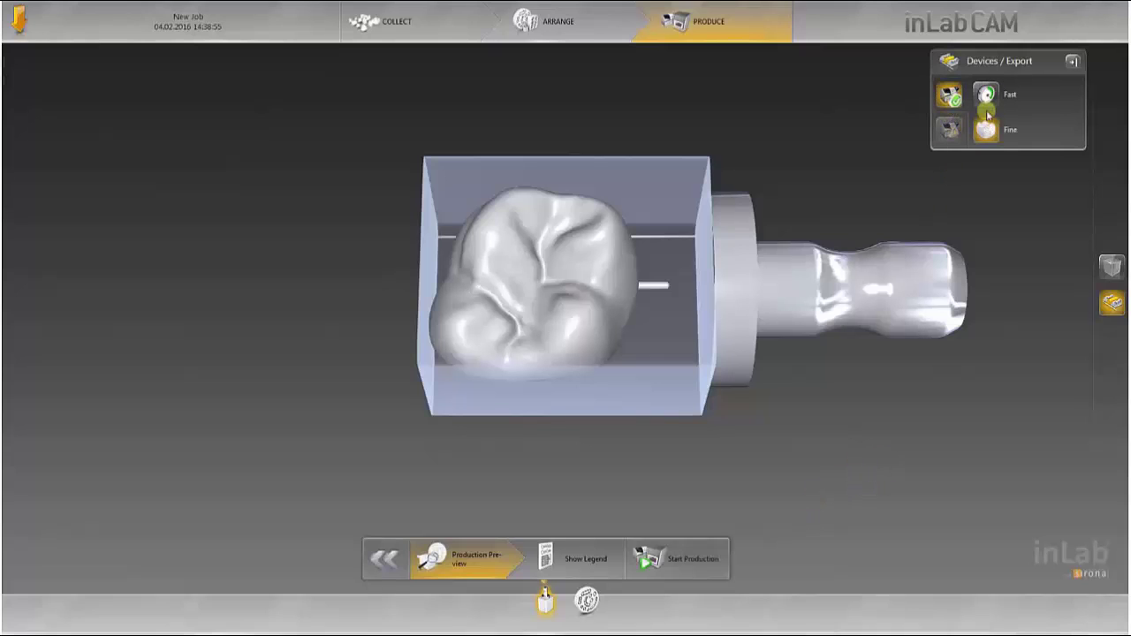
left_click(985, 95)
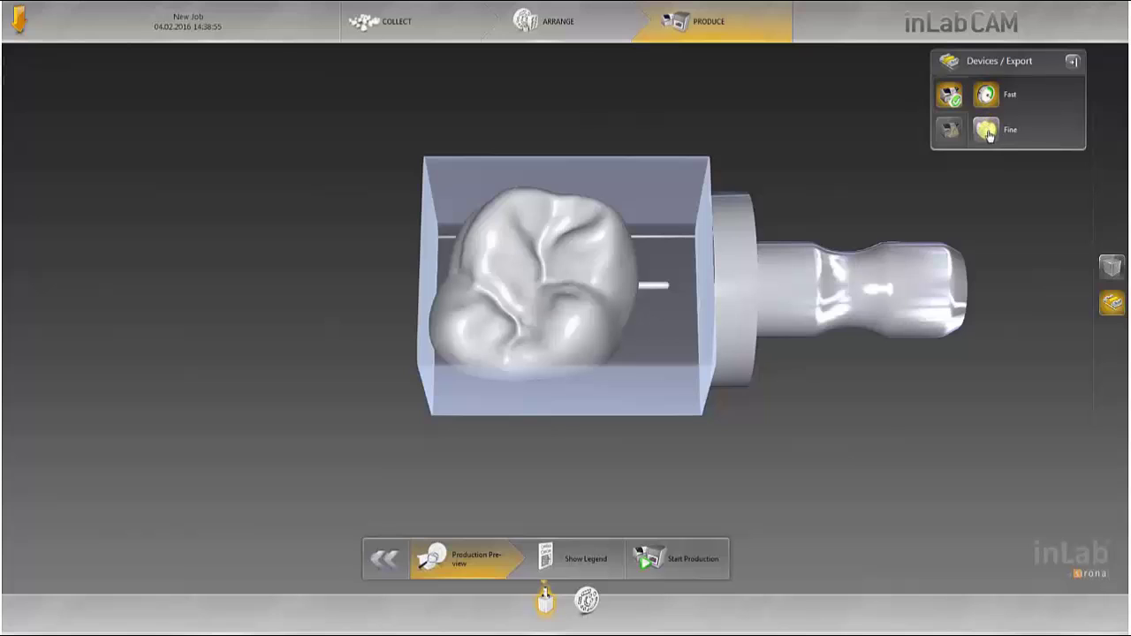
left_click(985, 130)
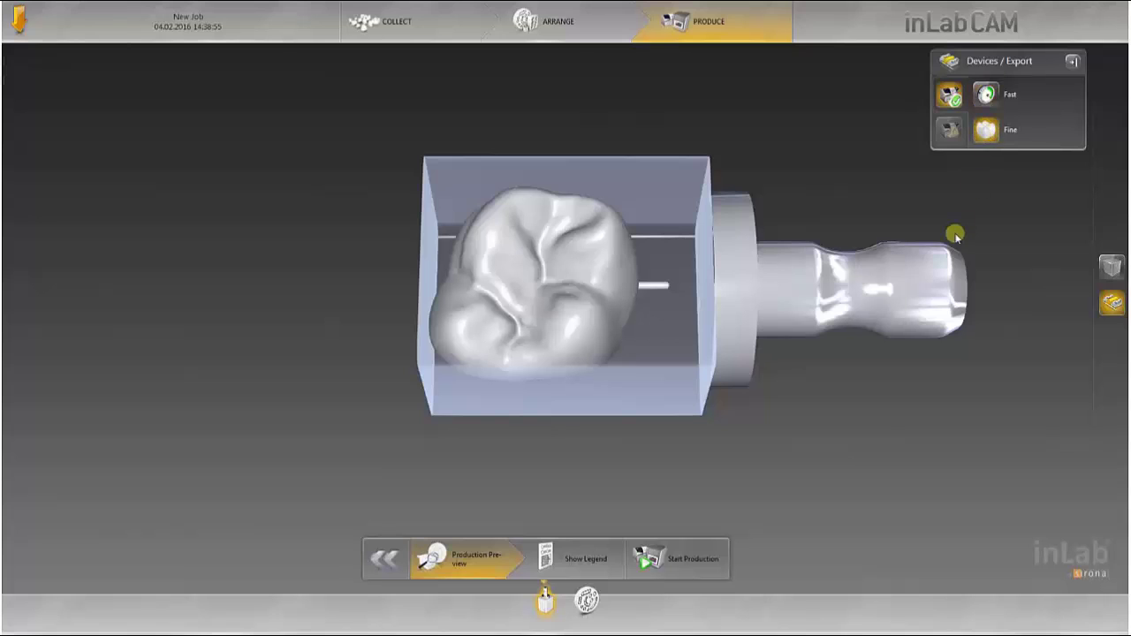
middle_click_drag(599, 349, 588, 390)
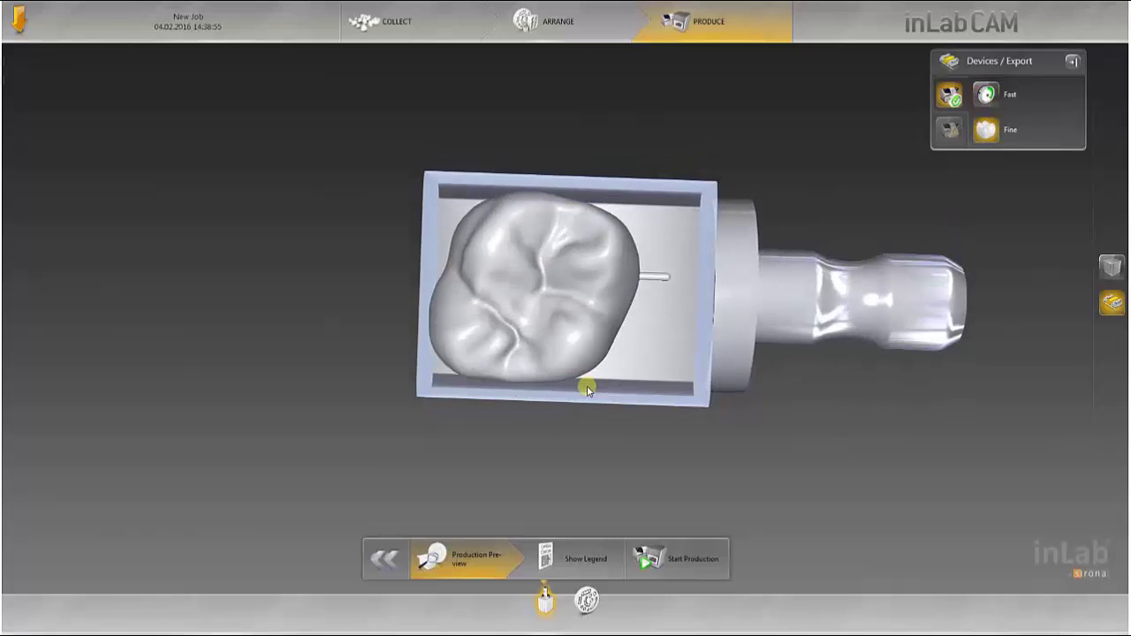
- Switch back and forth between the MC XL block job and the MC X5 disc job, finishing on the disc job with the system menu open
left_click(587, 603)
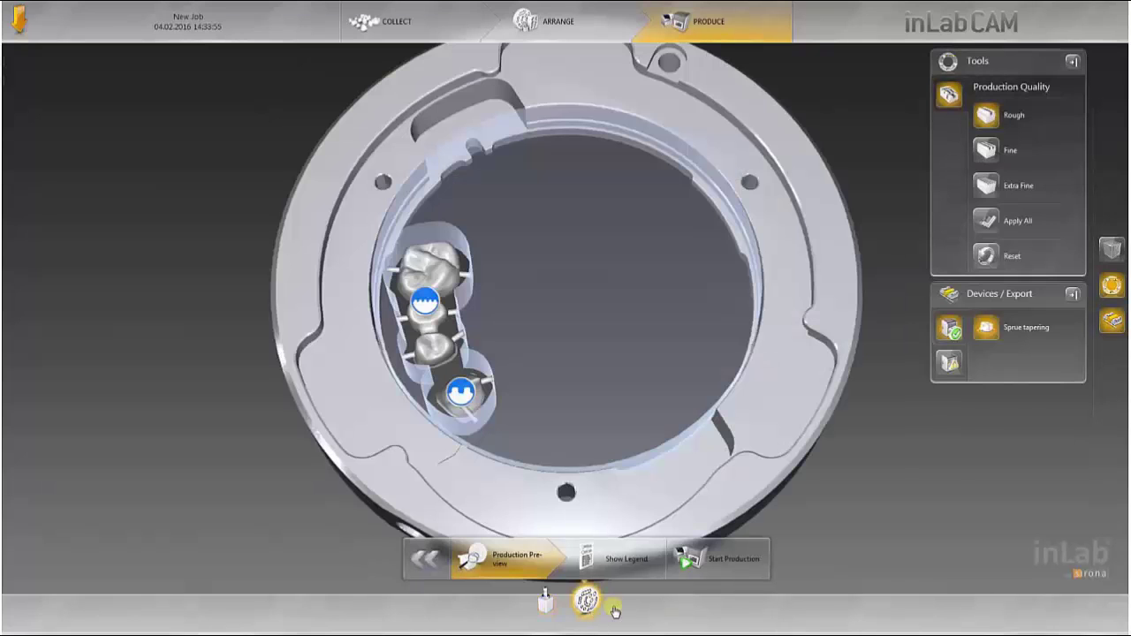
left_click(545, 604)
mouse_move(591, 610)
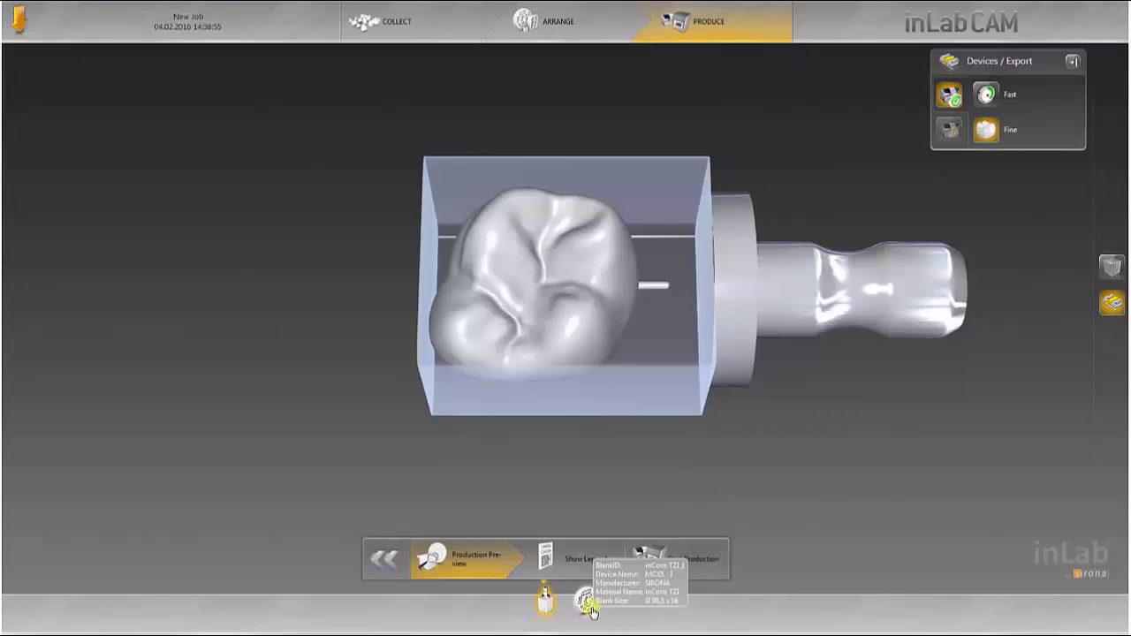
left_click(588, 606)
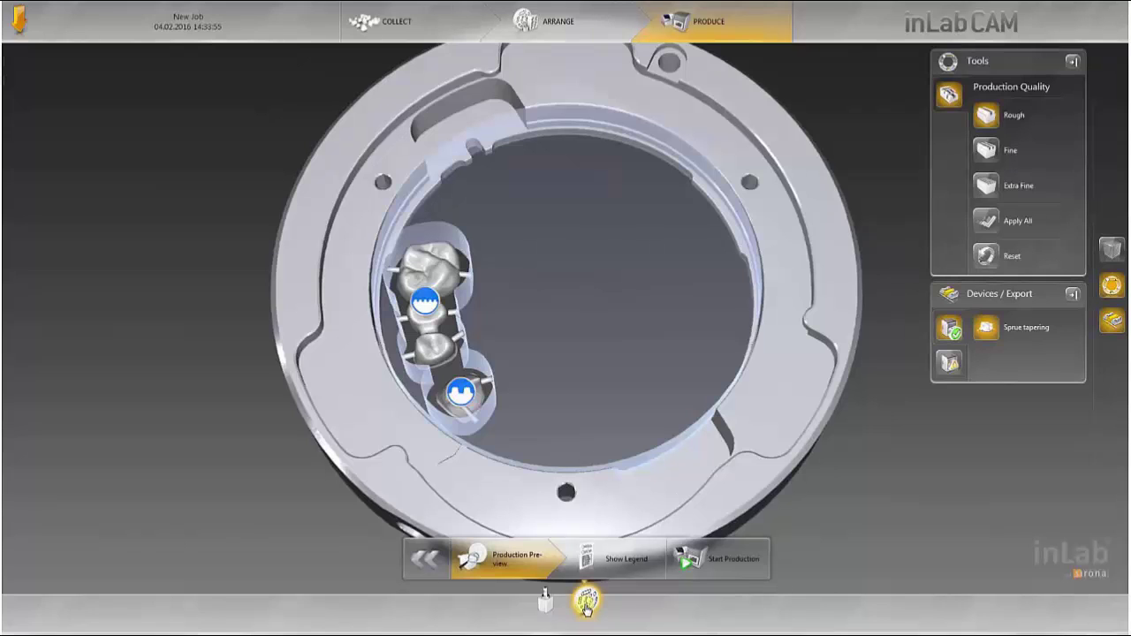
left_click(546, 604)
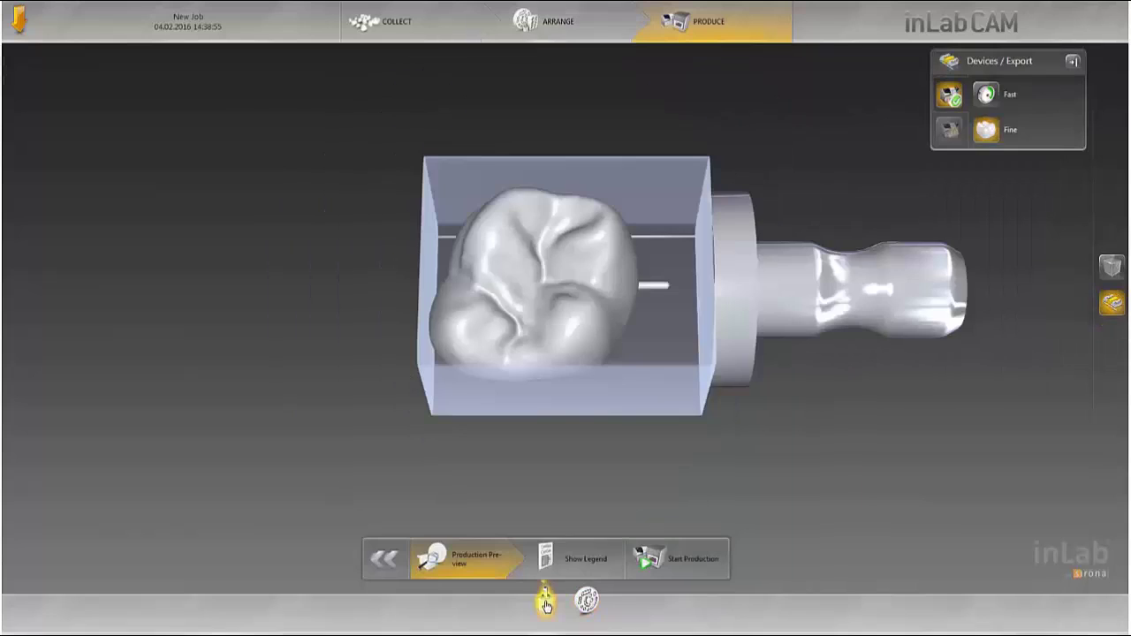
left_click(588, 603)
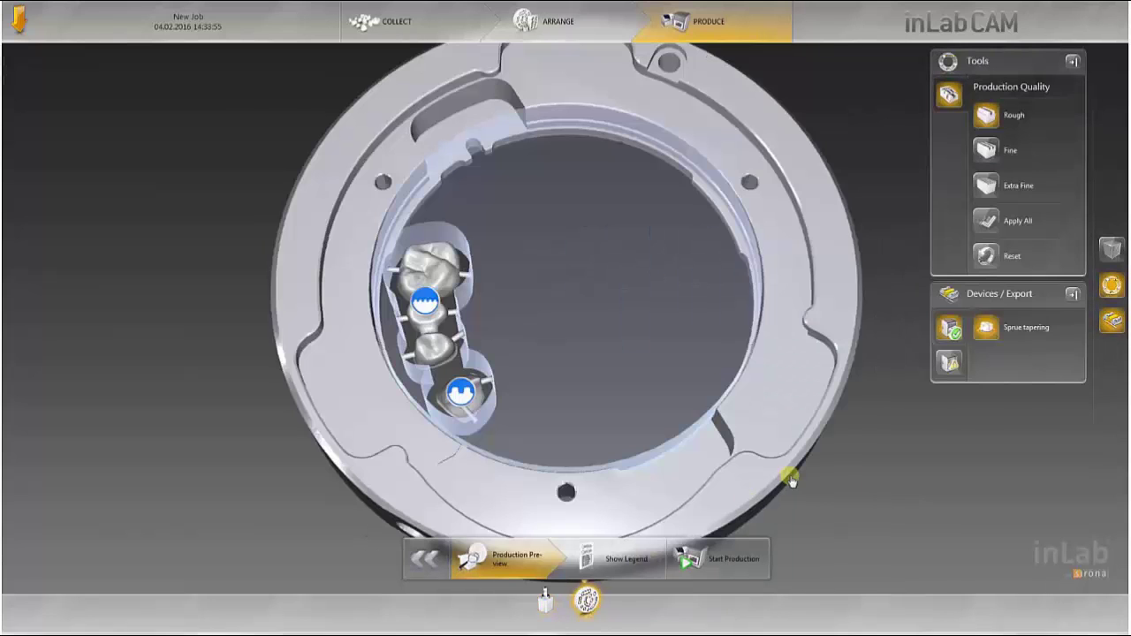
left_click(14, 18)
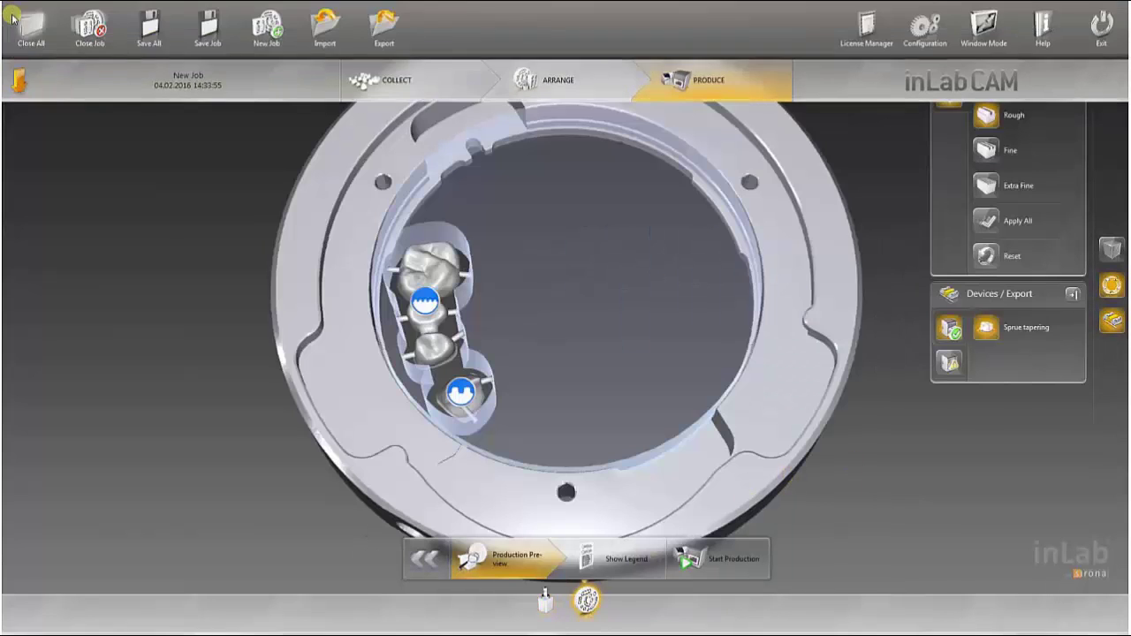